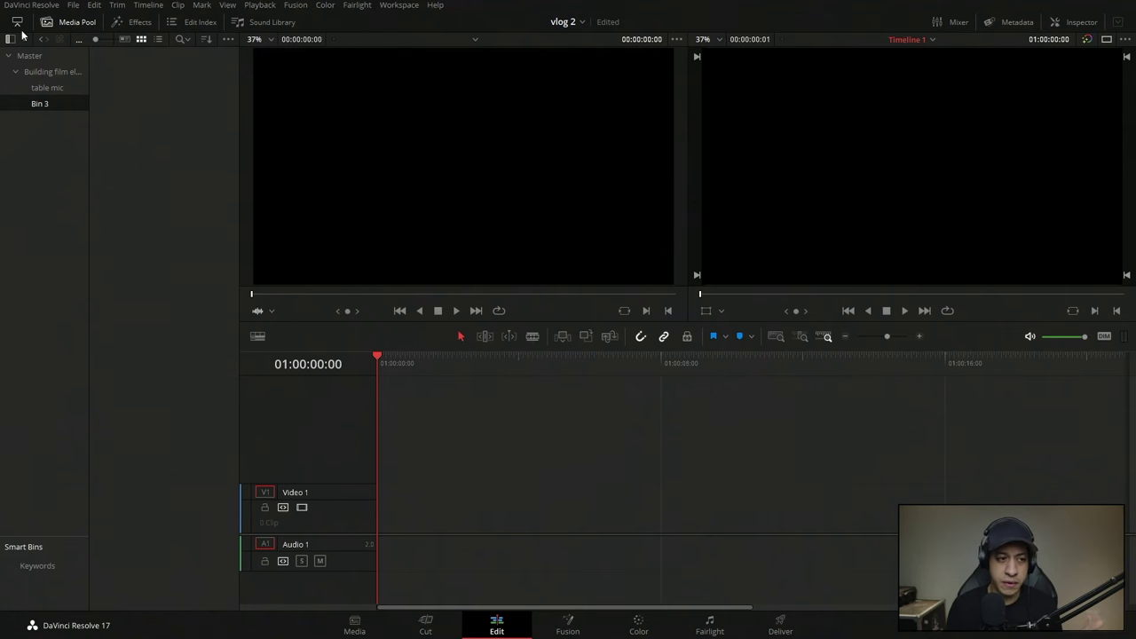
Switch the Edit page layout so the timeline spans the full window width.
click(20, 25)
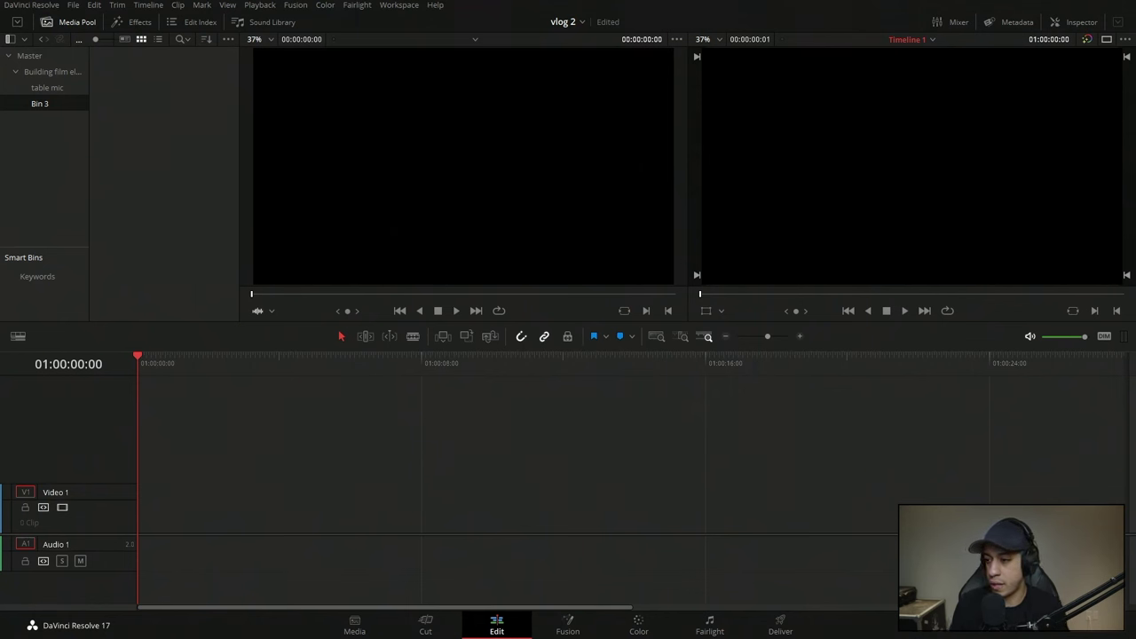
Import ES_Dreaming Out Loud.mp3 into the Media Pool and create a new Timeline 2.
drag(890, 178, 160, 178)
right_click(172, 168)
mouse_move(311, 178)
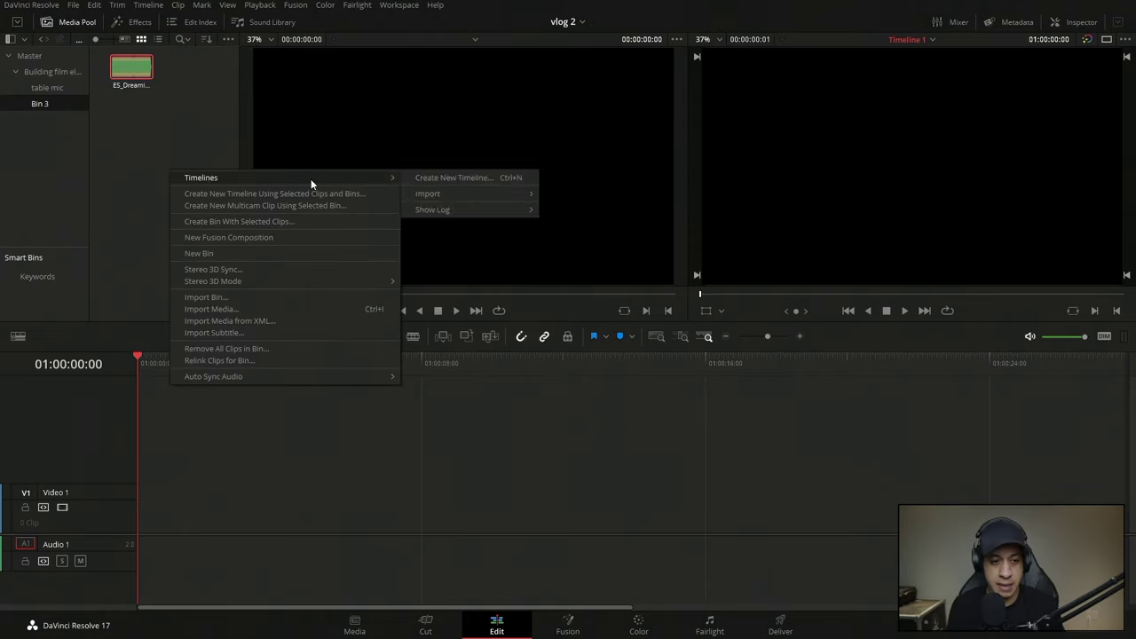
click(417, 179)
click(675, 373)
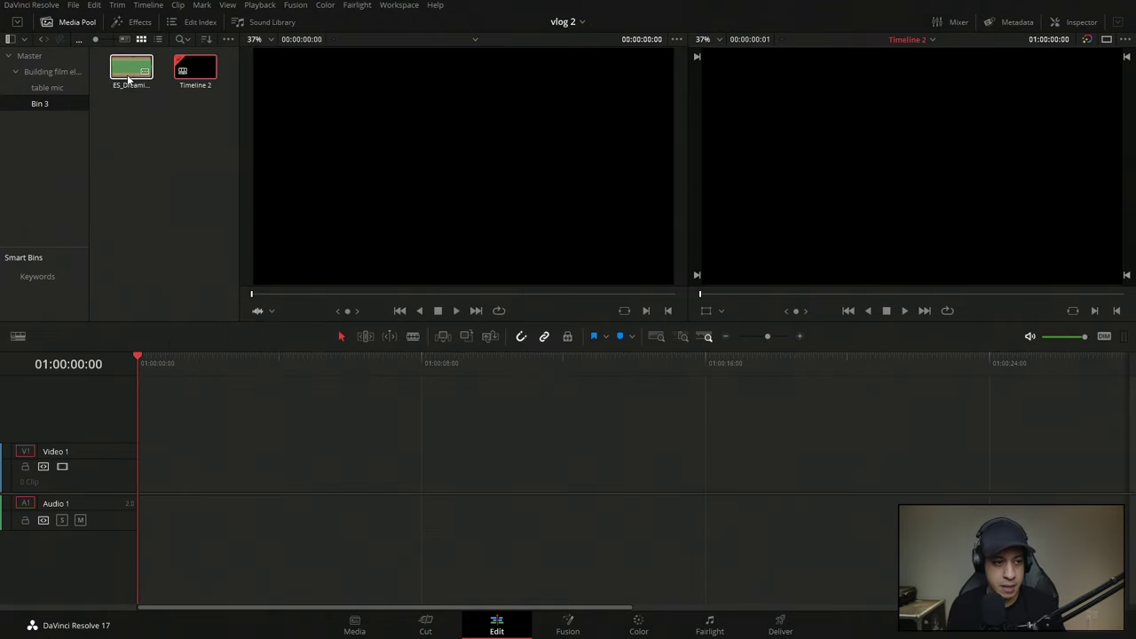
Place the song on Audio 1 from the start, preview it, and dim the monitoring volume.
drag(129, 72, 144, 508)
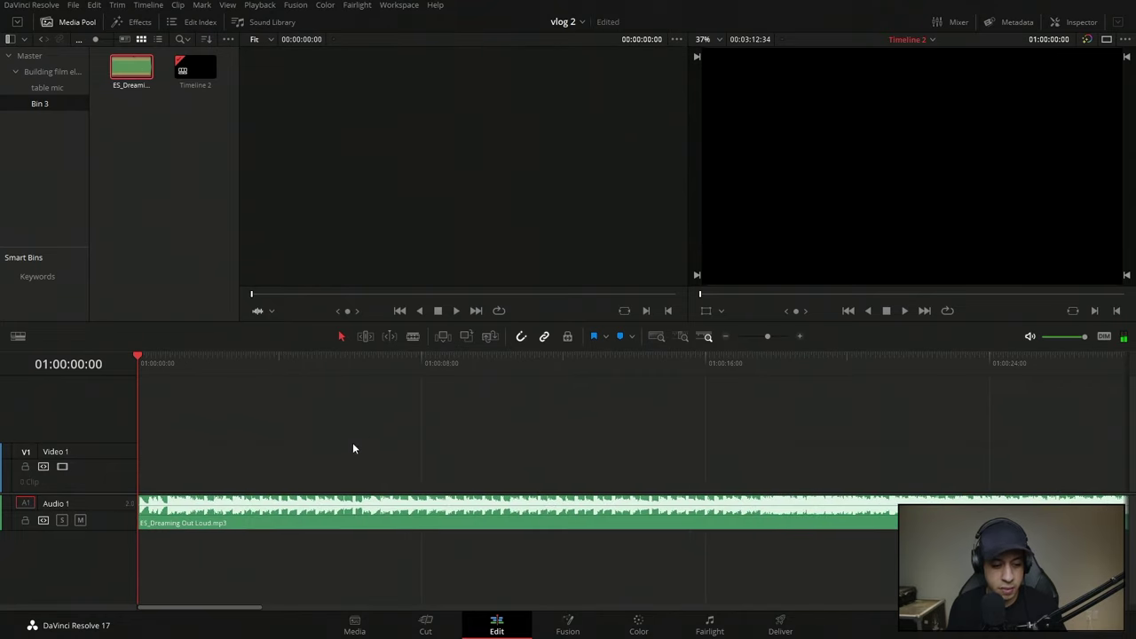
key(shift+z)
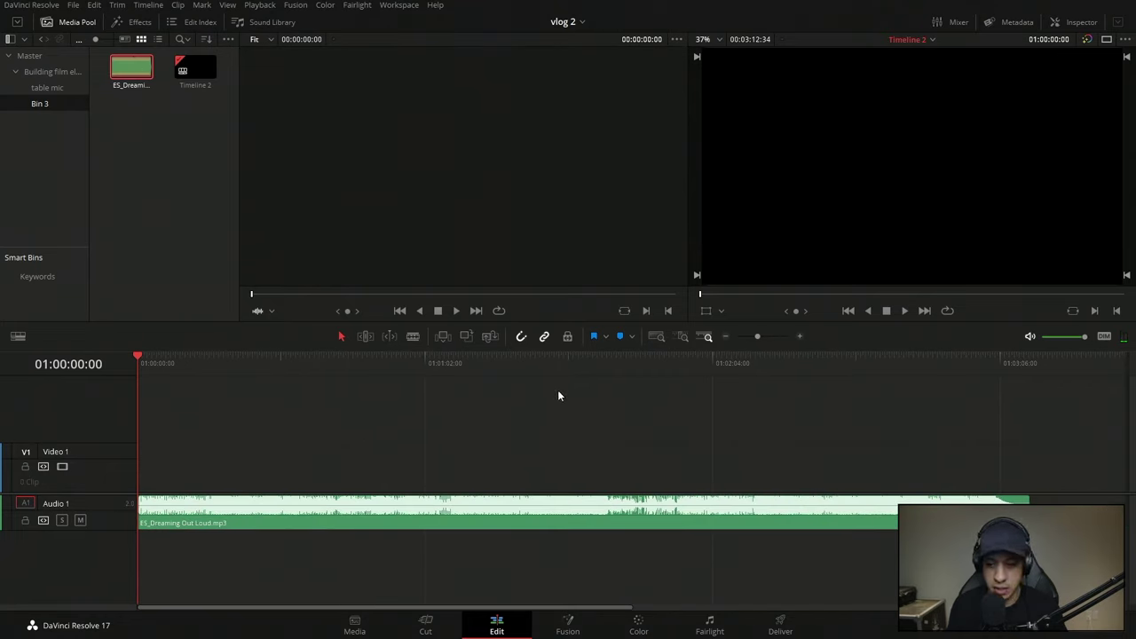
key(space)
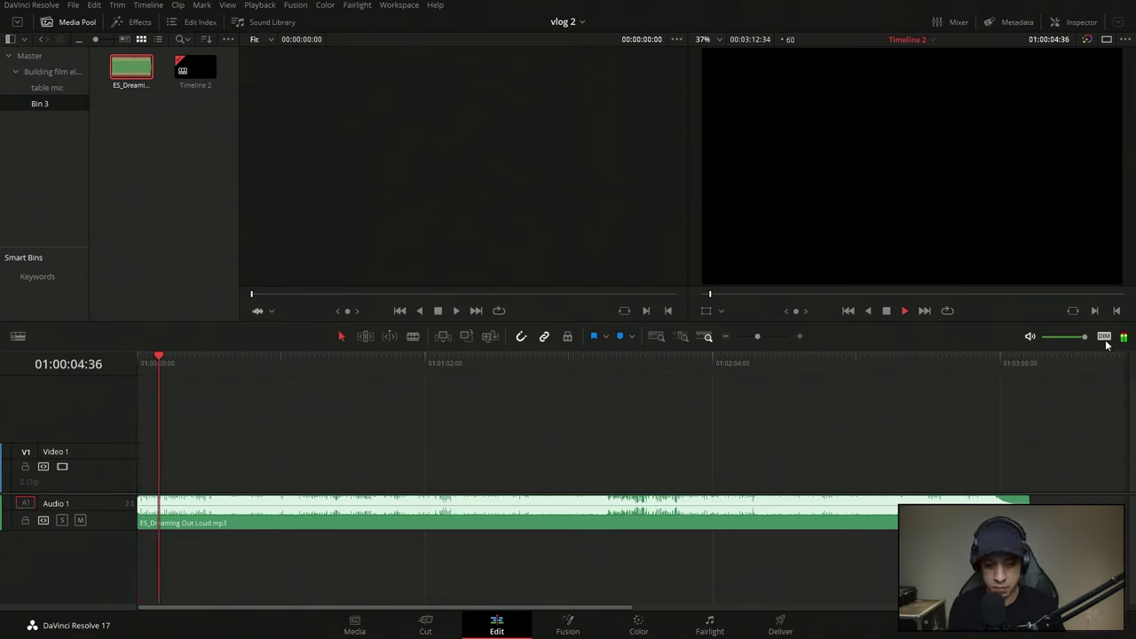
key(space)
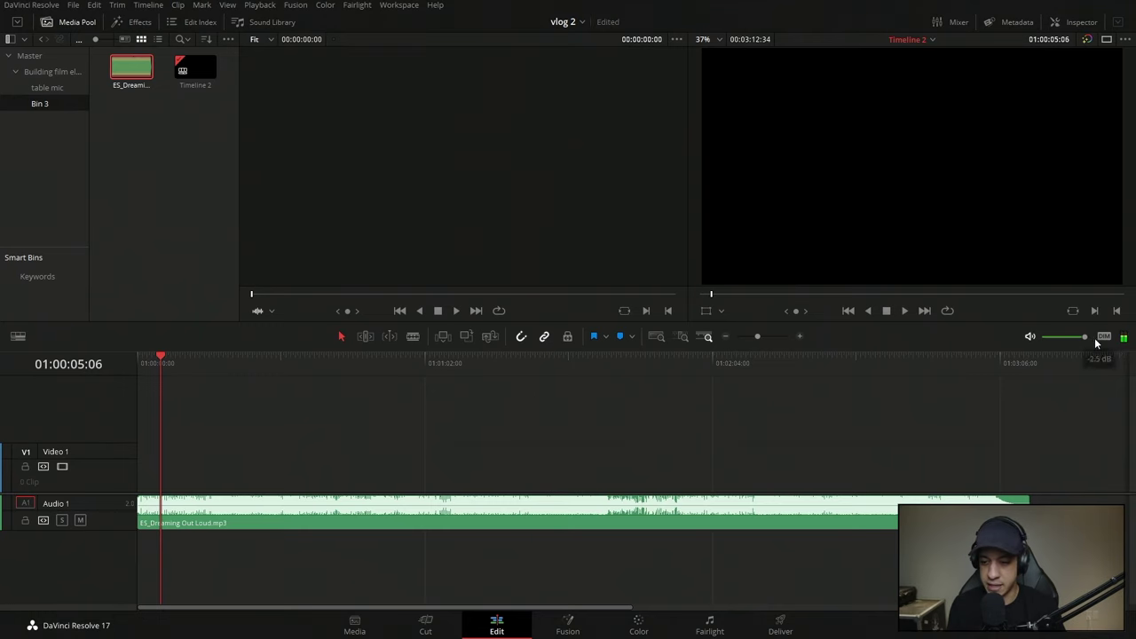
click(1103, 338)
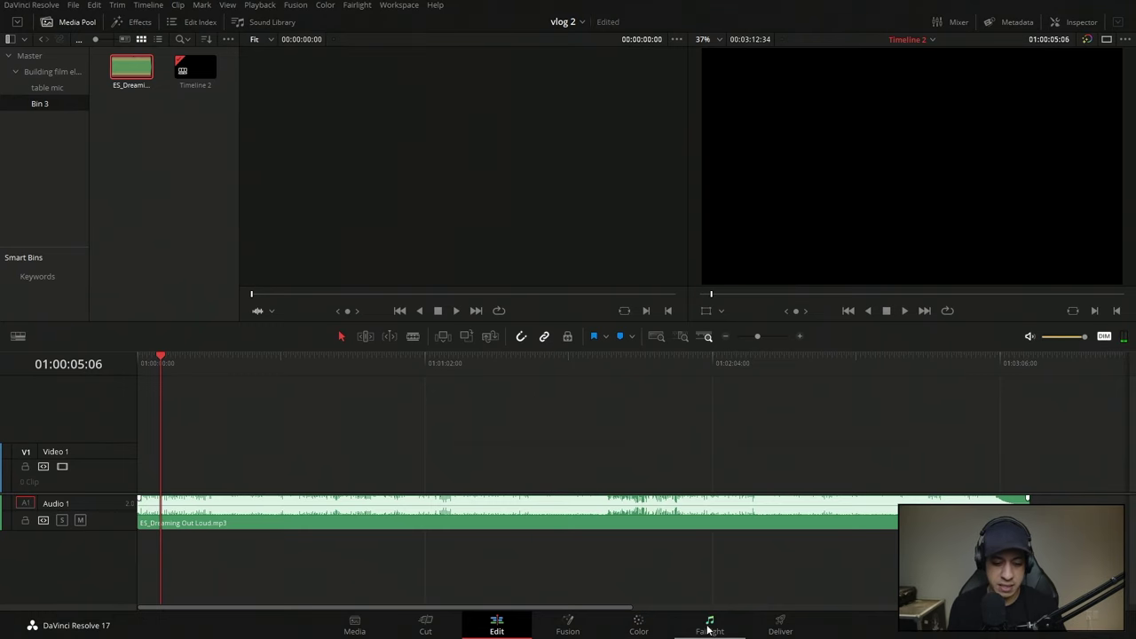
On the Fairlight page, enlarge Audio 1, scale the waveforms to fit, and zoom in around the playhead.
click(709, 626)
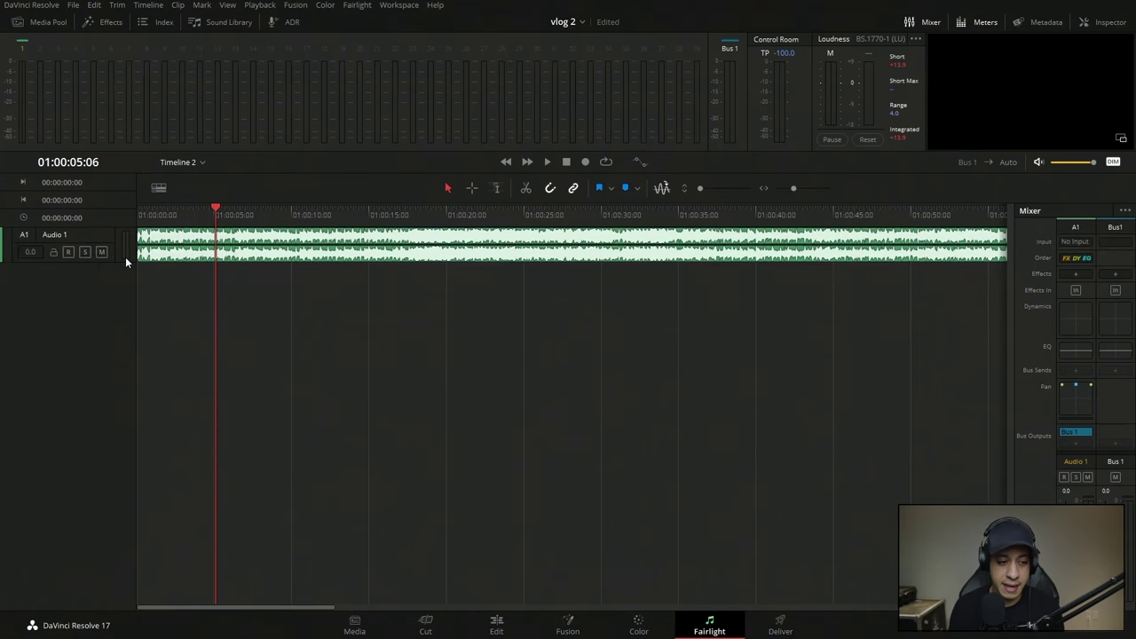
drag(125, 260, 119, 340)
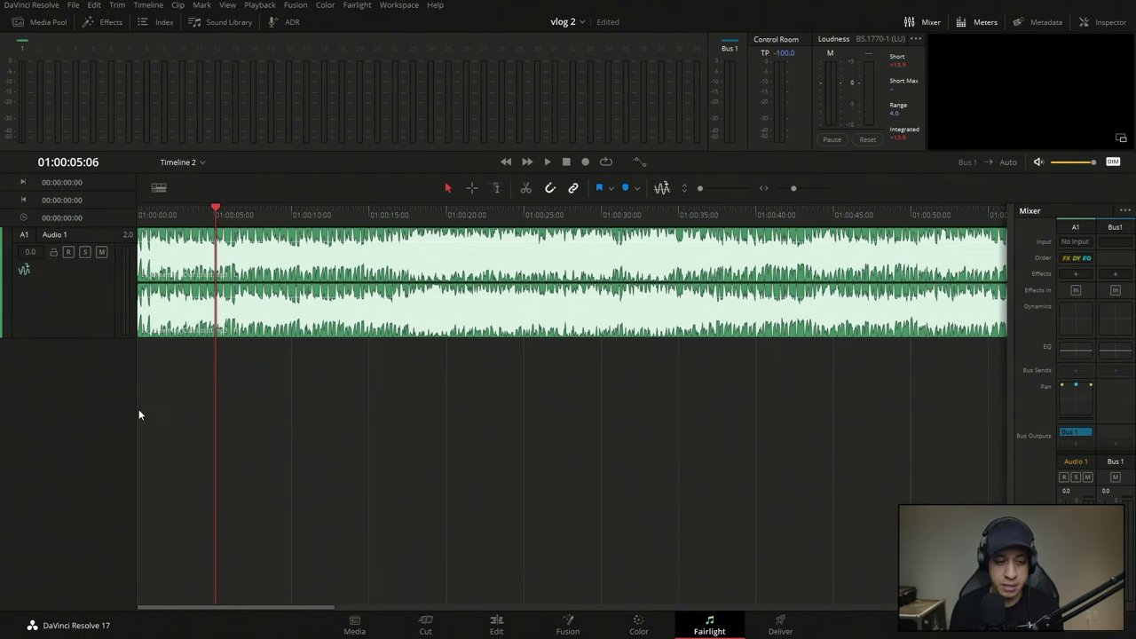
drag(352, 246, 355, 266)
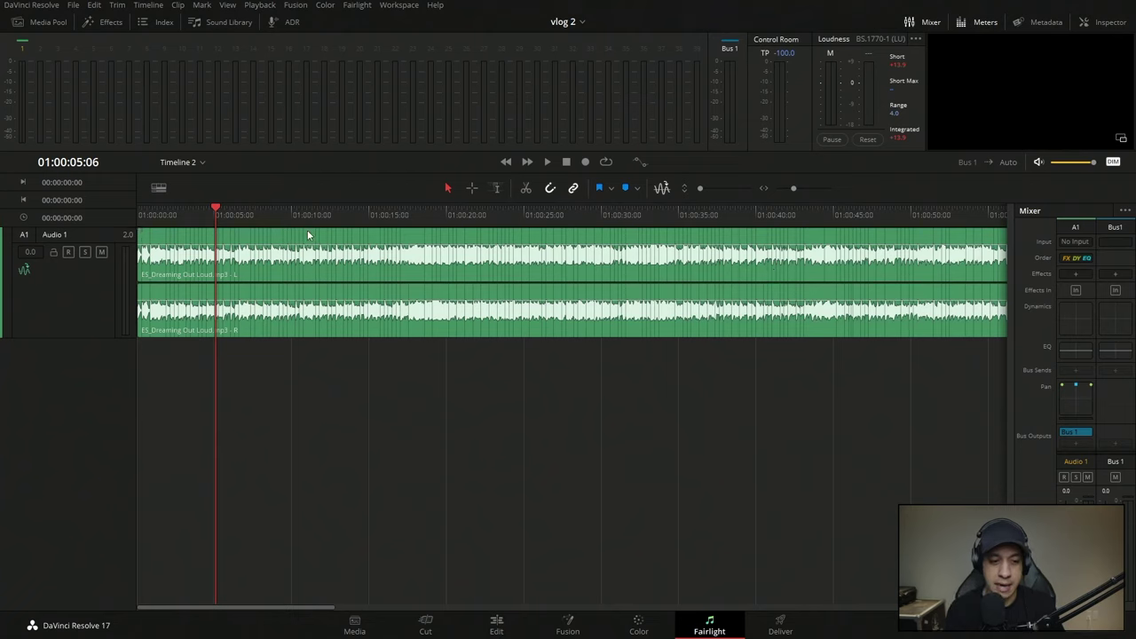
drag(793, 189, 798, 190)
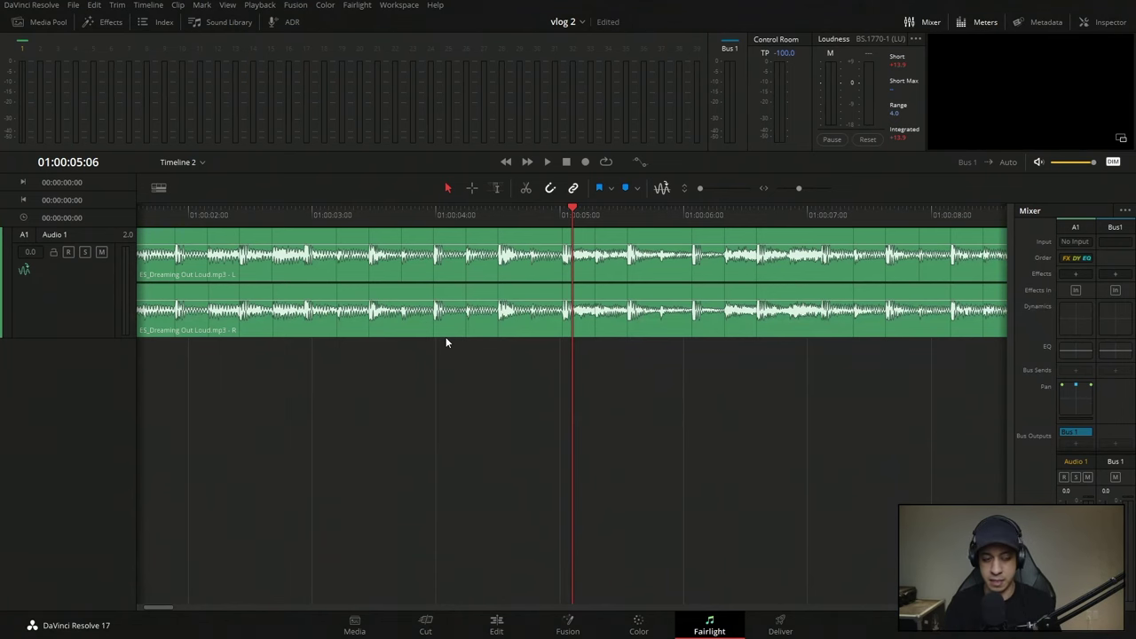
Use the timeline view options to zoom closer around the drum hits near 01:00:05.
click(161, 189)
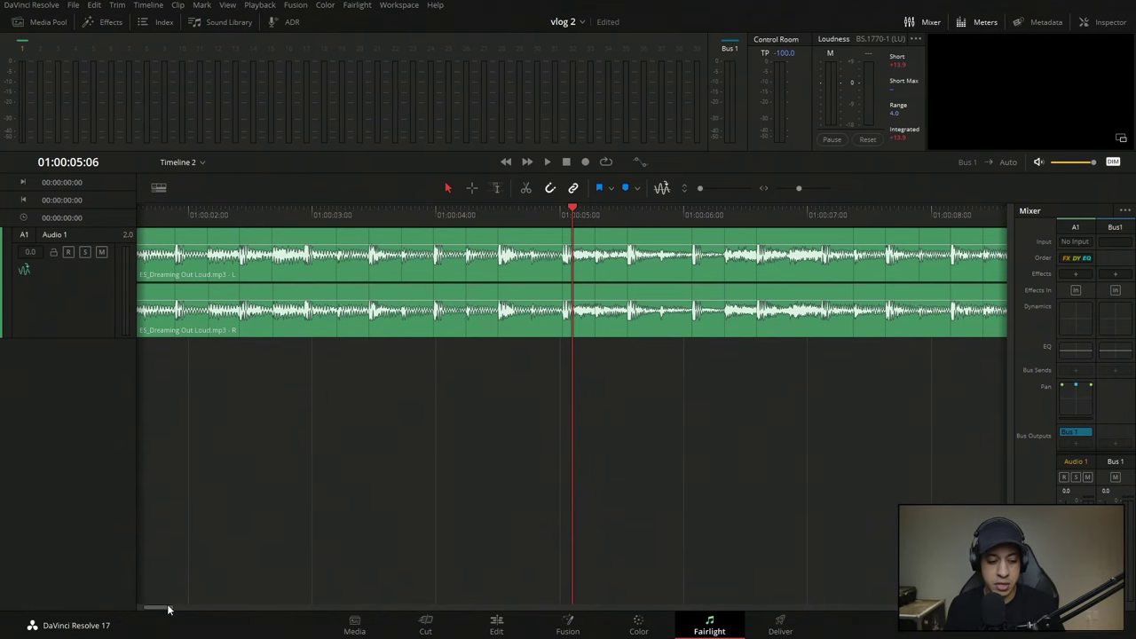
Move the playhead just after 01:00:02 and mark the drum hits that follow.
drag(168, 610, 158, 615)
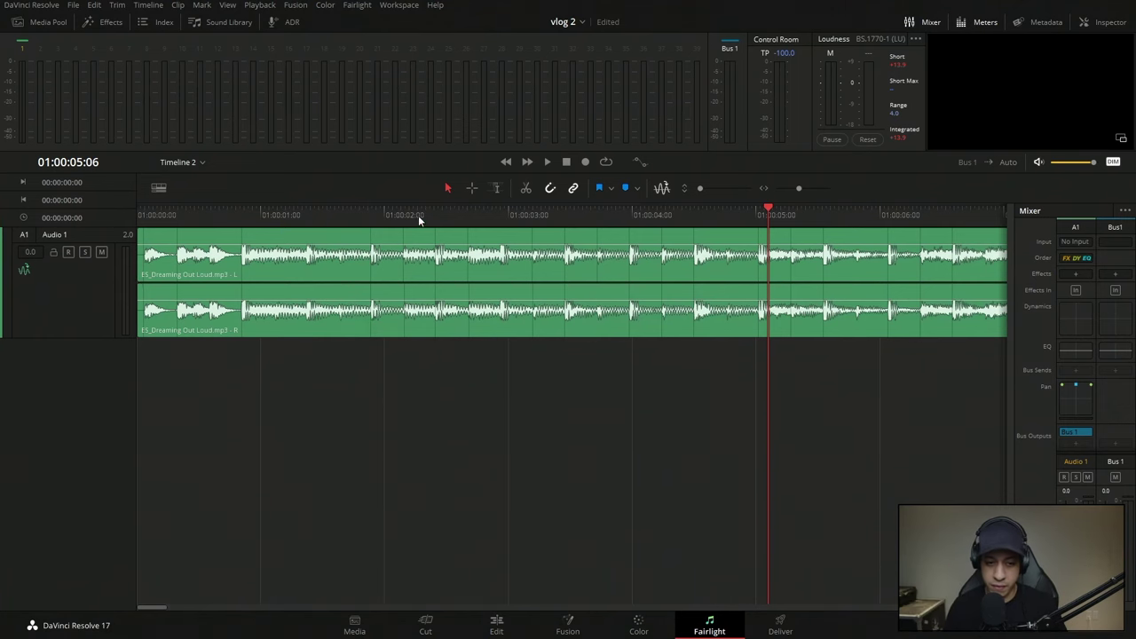
click(393, 213)
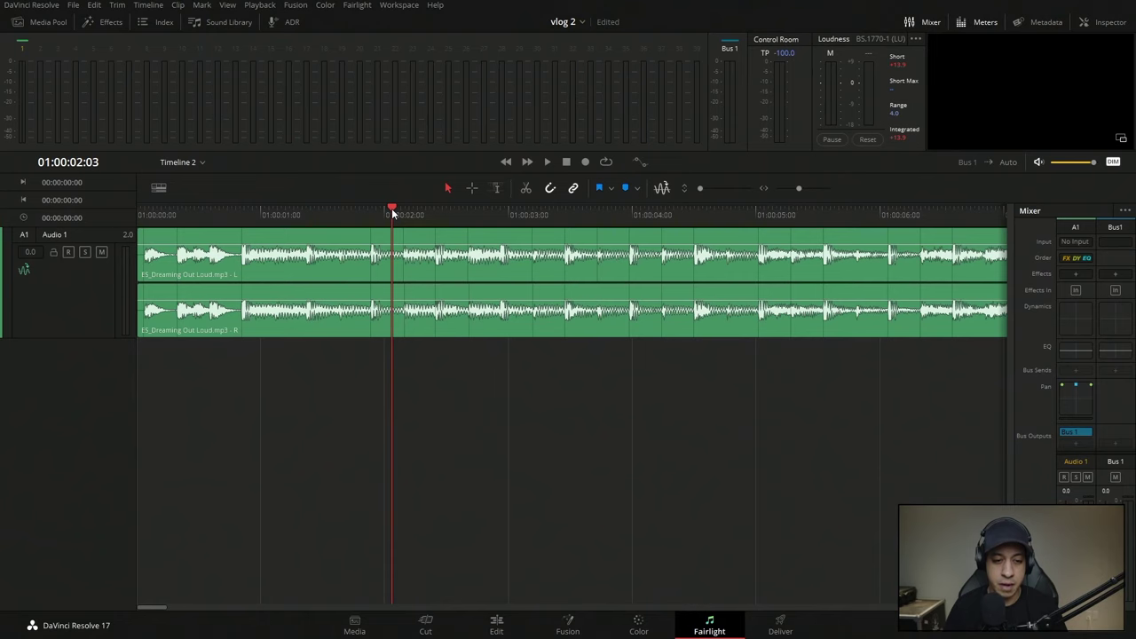
key(space)
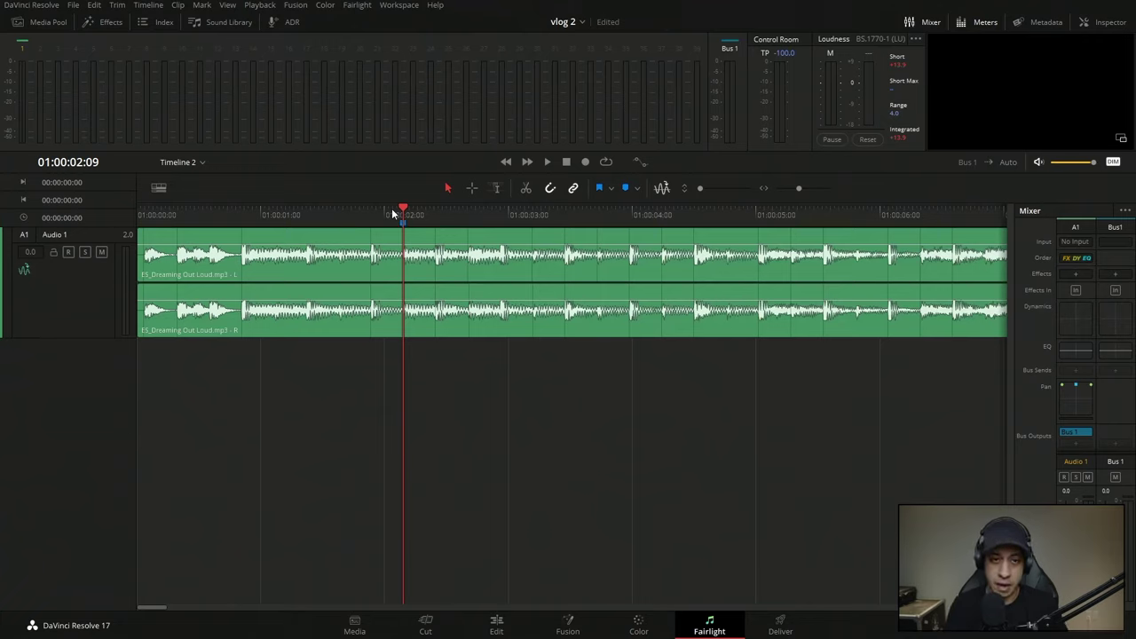
click(522, 273)
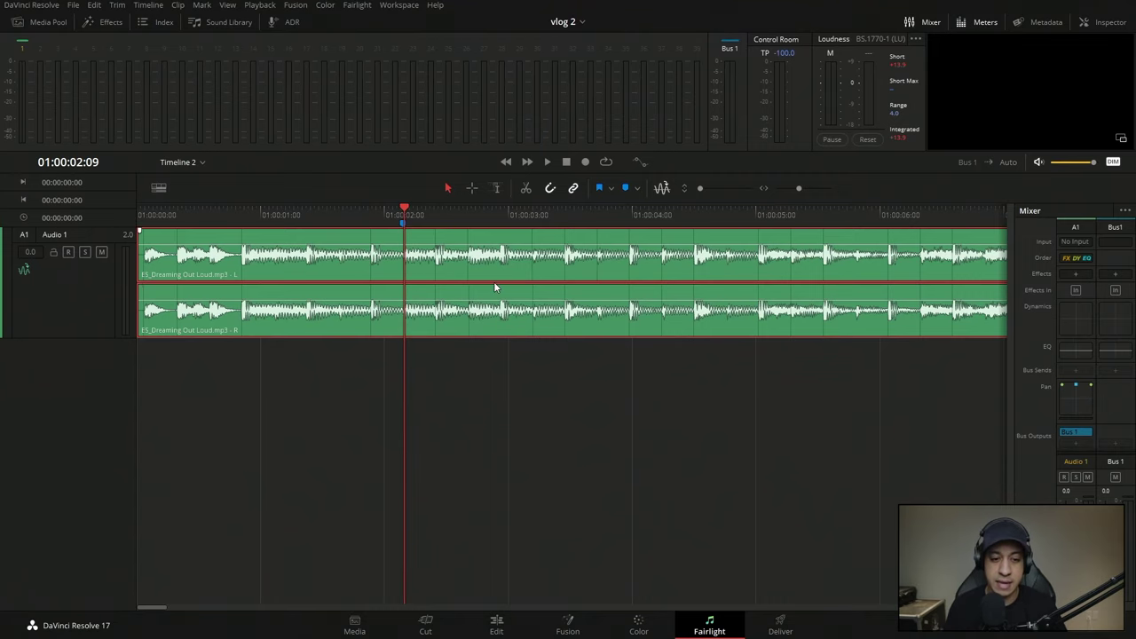
key(space)
key(ctrl+b)
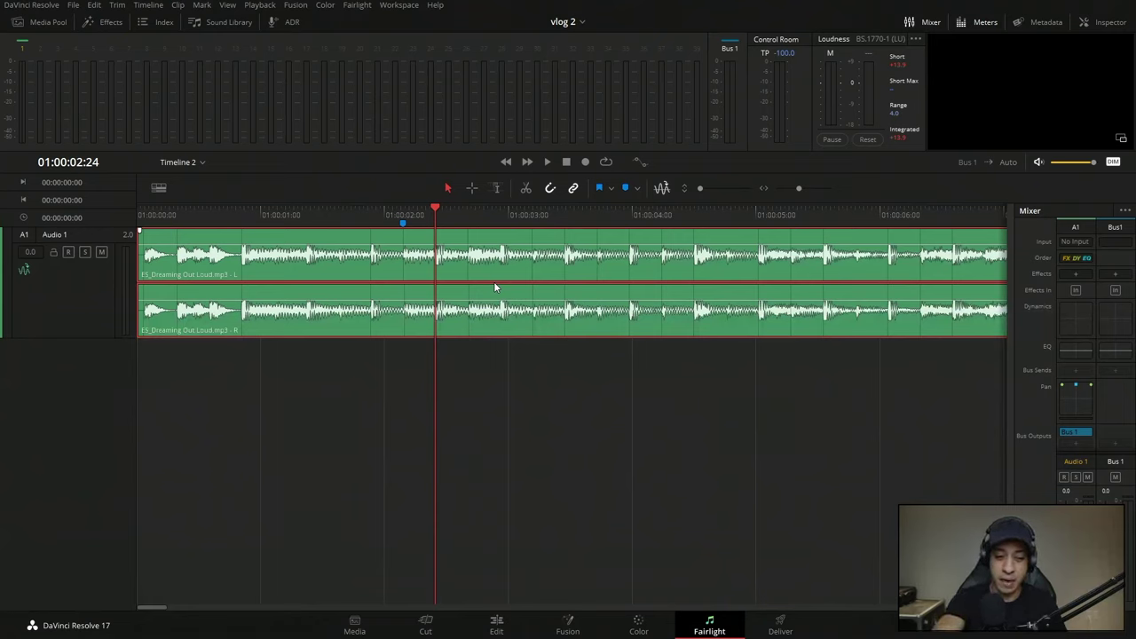
click(565, 446)
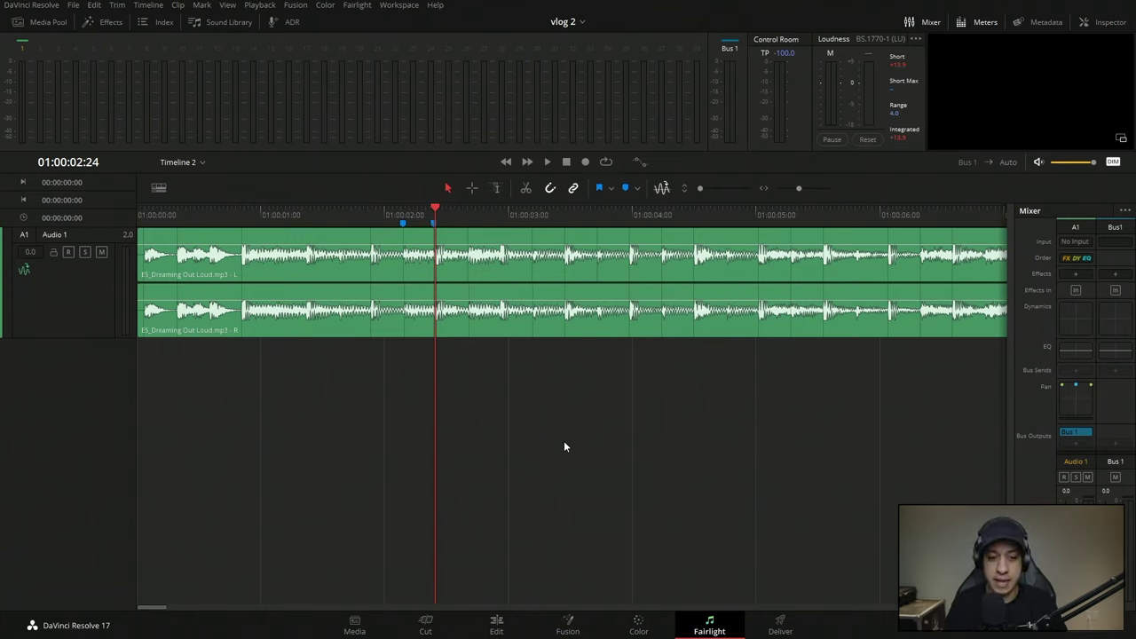
key(space)
key(space)
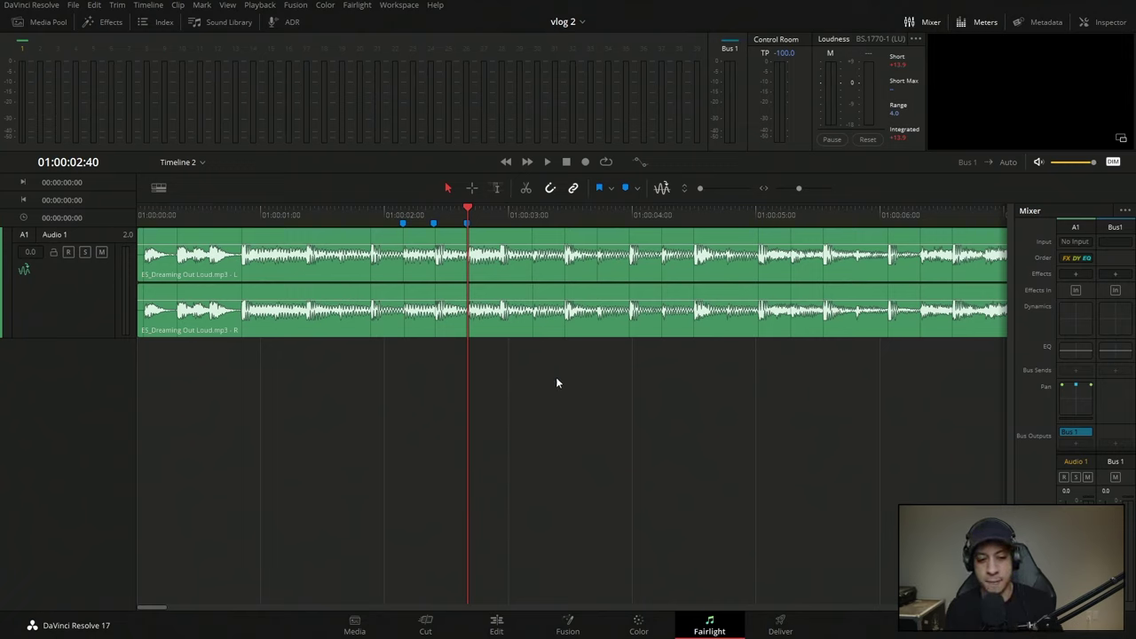
Replay the passage from about 01:00:03 to check the three markers.
key(space)
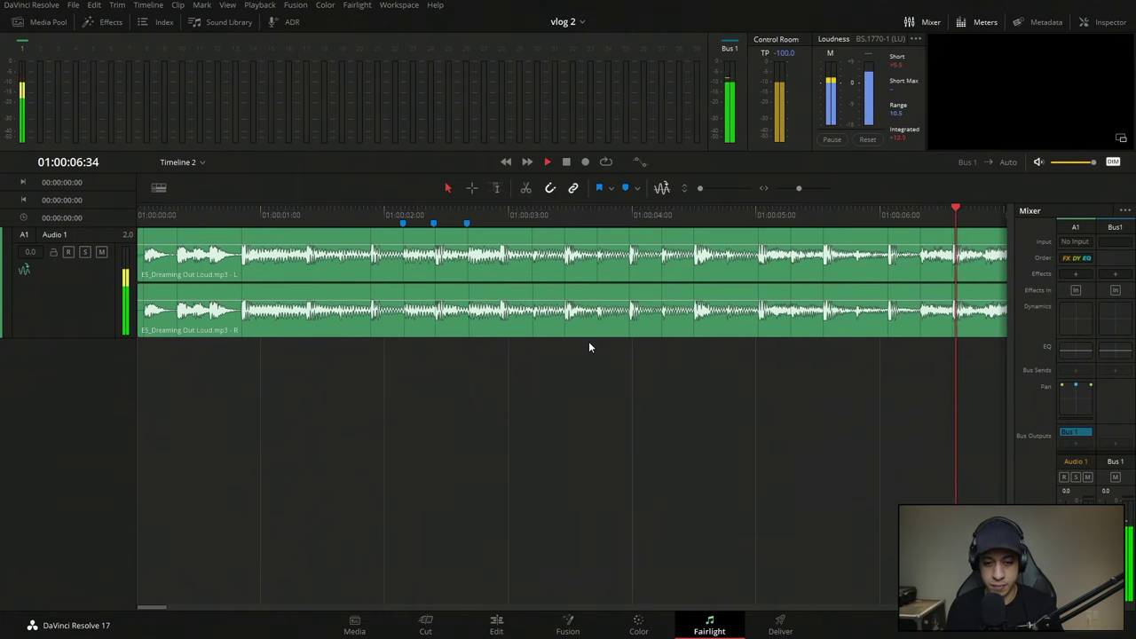
click(515, 215)
click(522, 215)
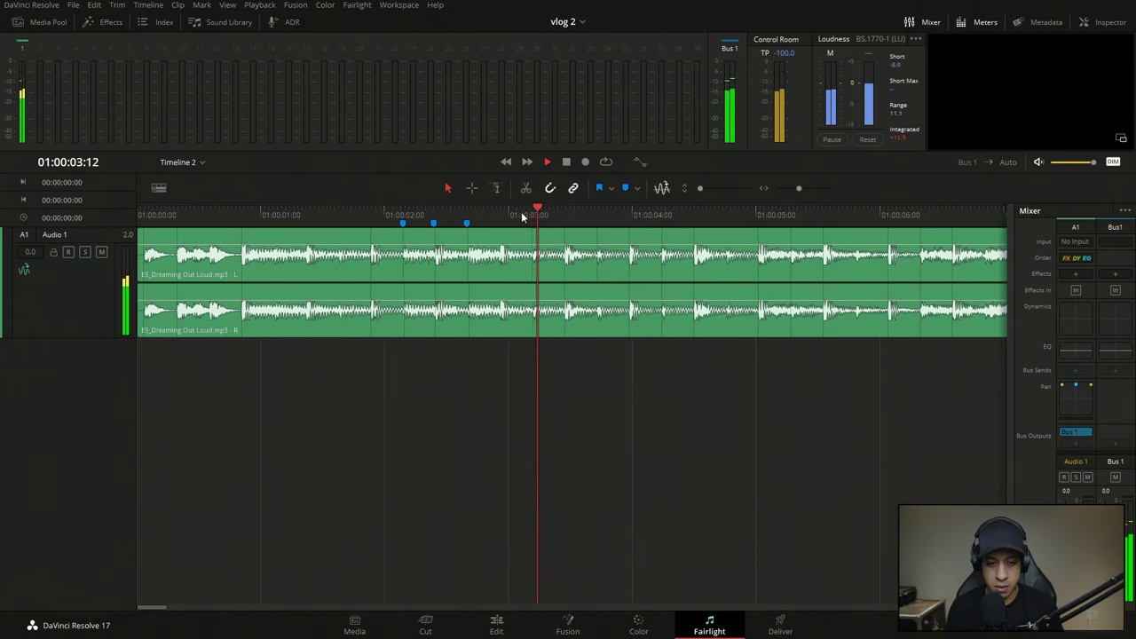
click(522, 215)
key(space)
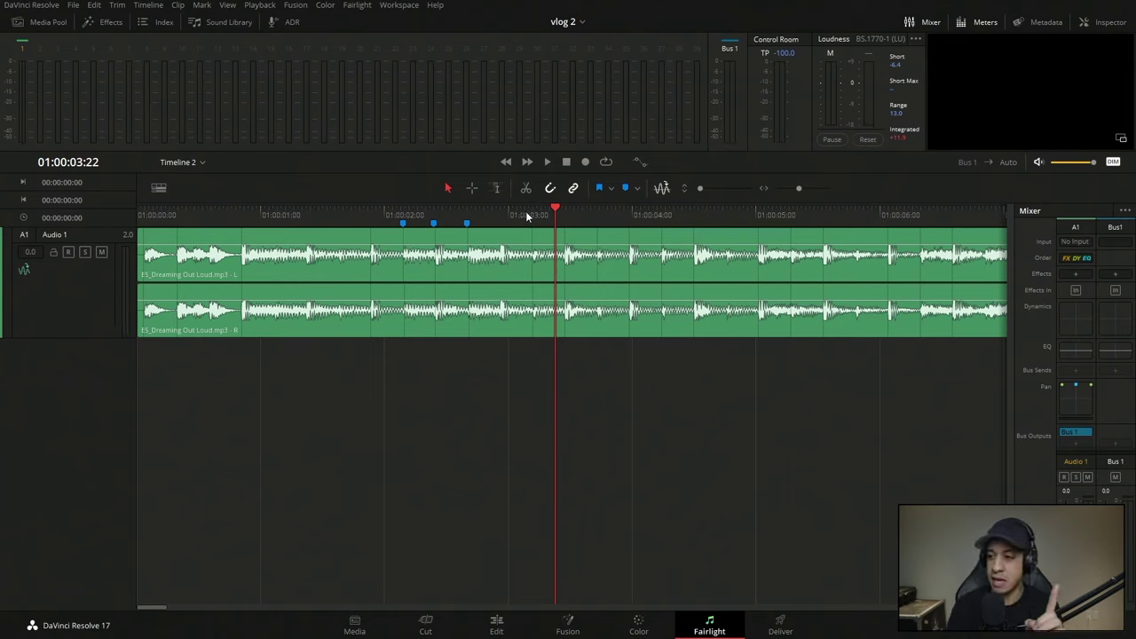
Back on the Edit page, create an empty Timeline 3.
click(497, 625)
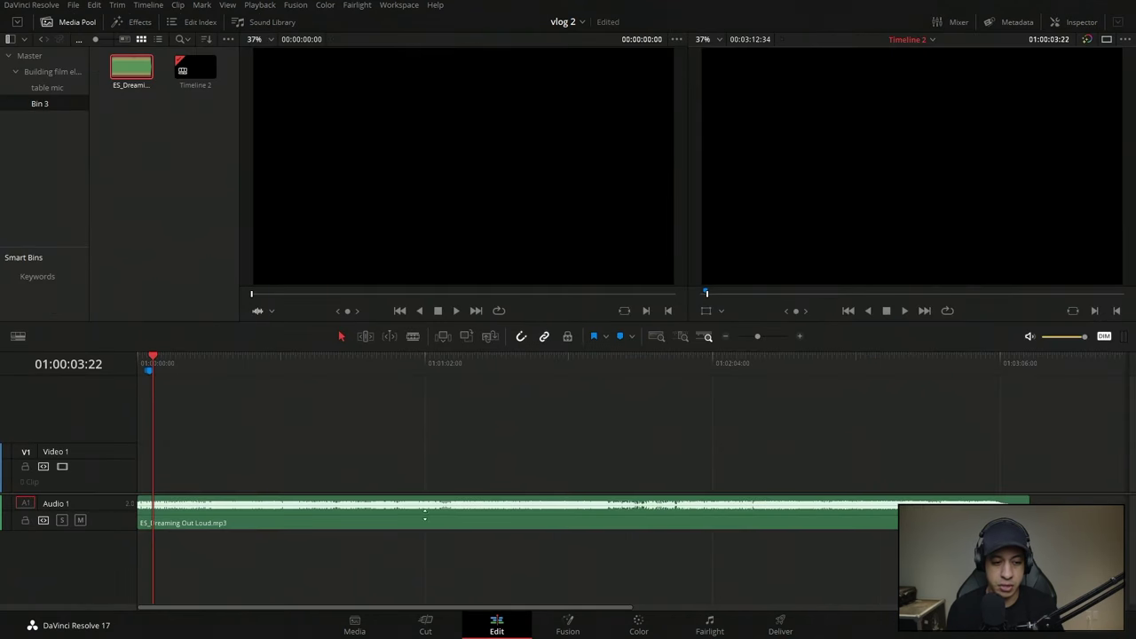
right_click(143, 170)
mouse_move(200, 181)
click(418, 179)
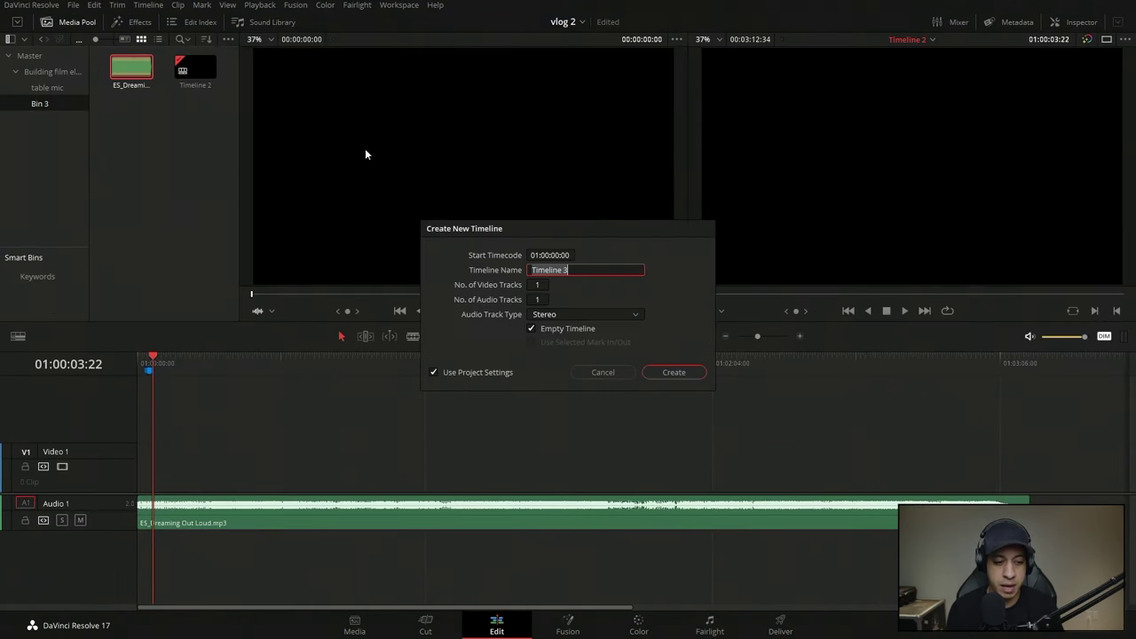
click(665, 374)
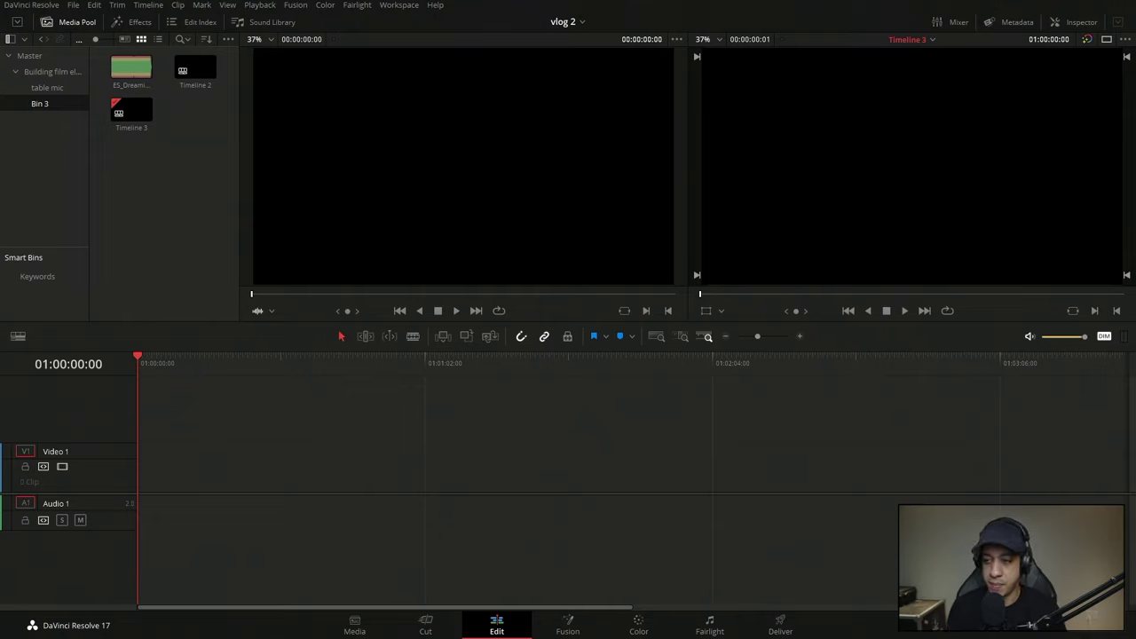
Import the four stems and stack BASS, DRUMS, INSTRUMENTS and MELODY on Audio 1–4, then play.
drag(1029, 169, 186, 240)
drag(148, 131, 139, 502)
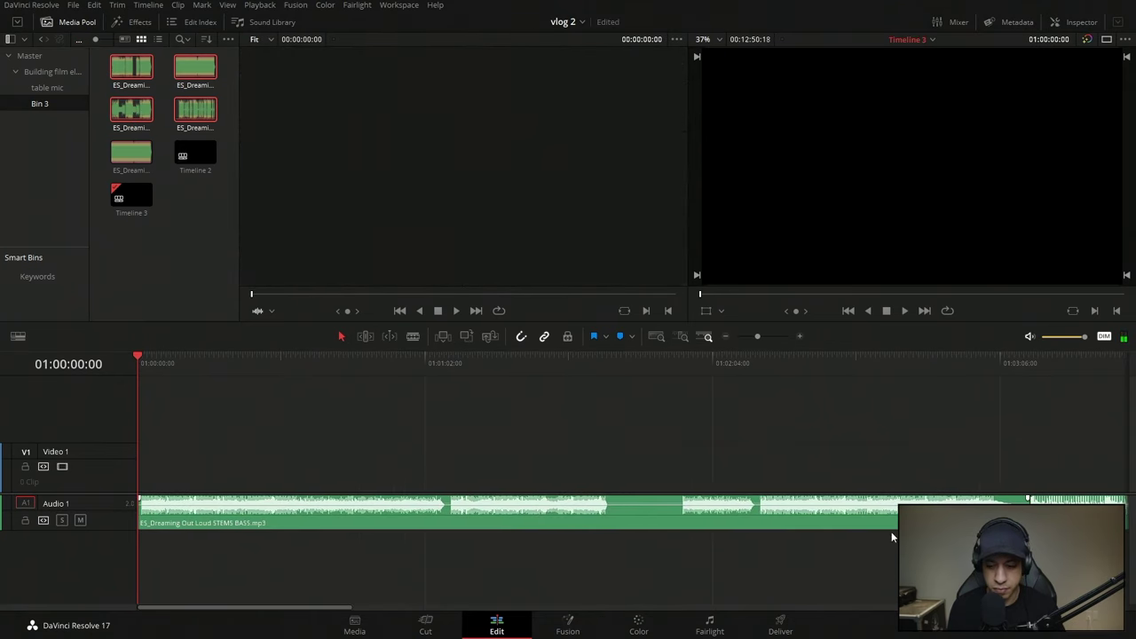
drag(1127, 533, 637, 563)
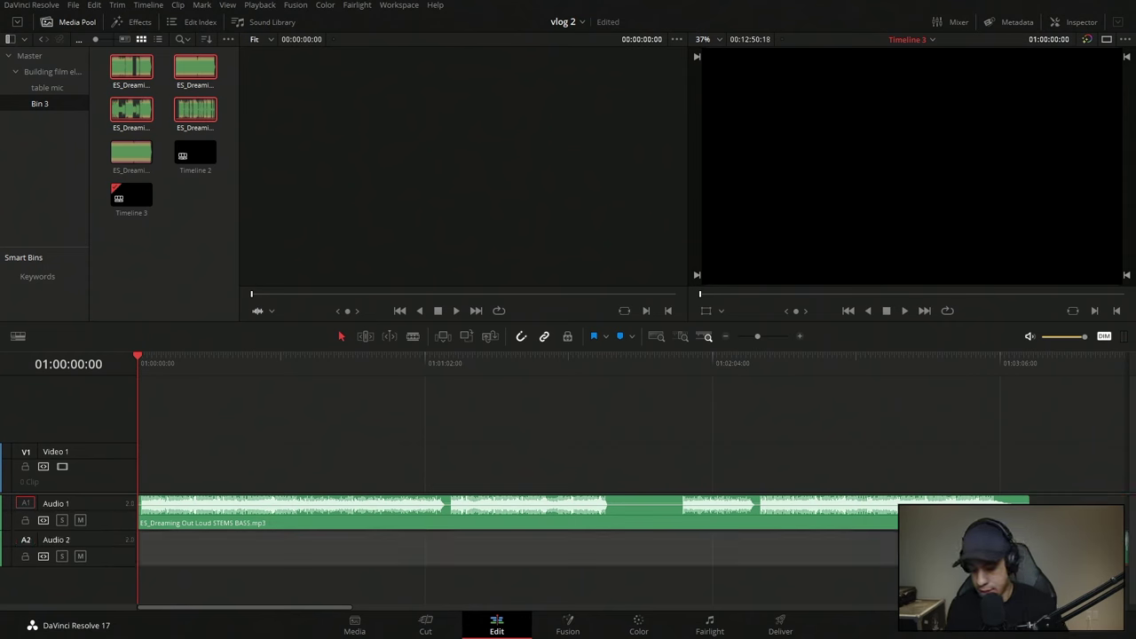
drag(1125, 501, 1124, 581)
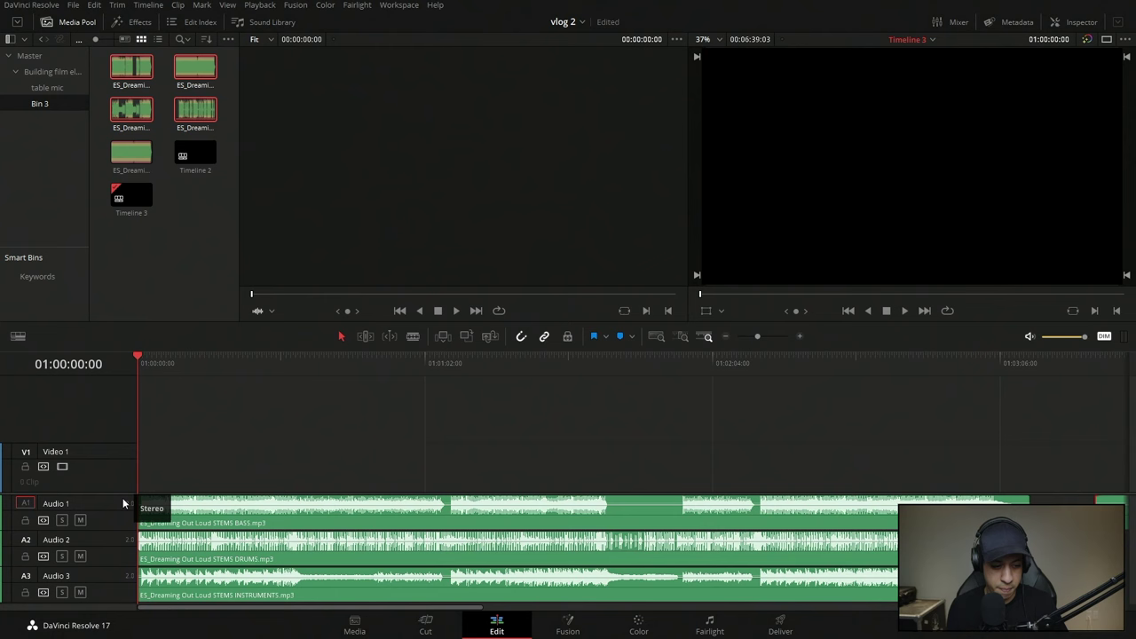
scroll(1023, 474, down, 3)
drag(1125, 435, 158, 539)
key(space)
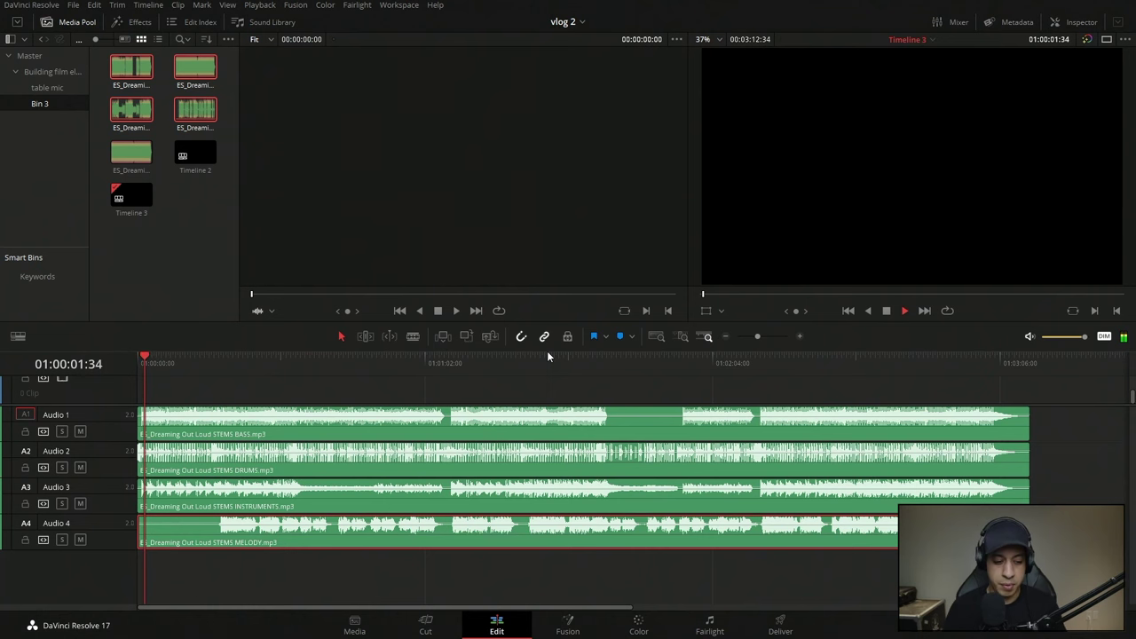
On the Fairlight page, make the BASS track taller and play it soloed.
click(709, 625)
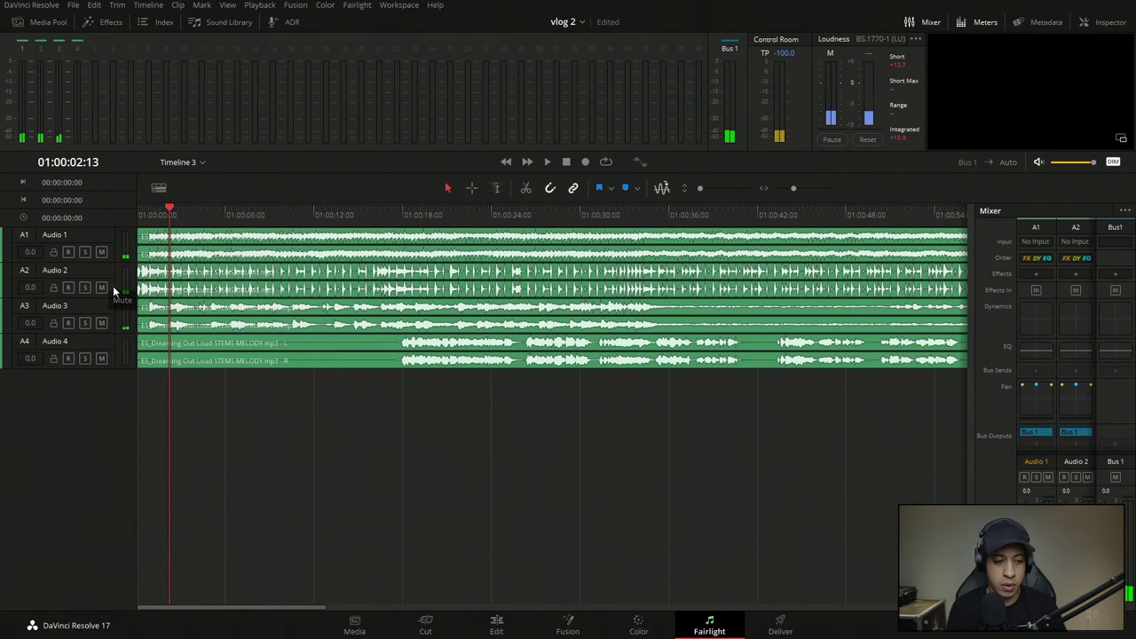
drag(124, 259, 135, 373)
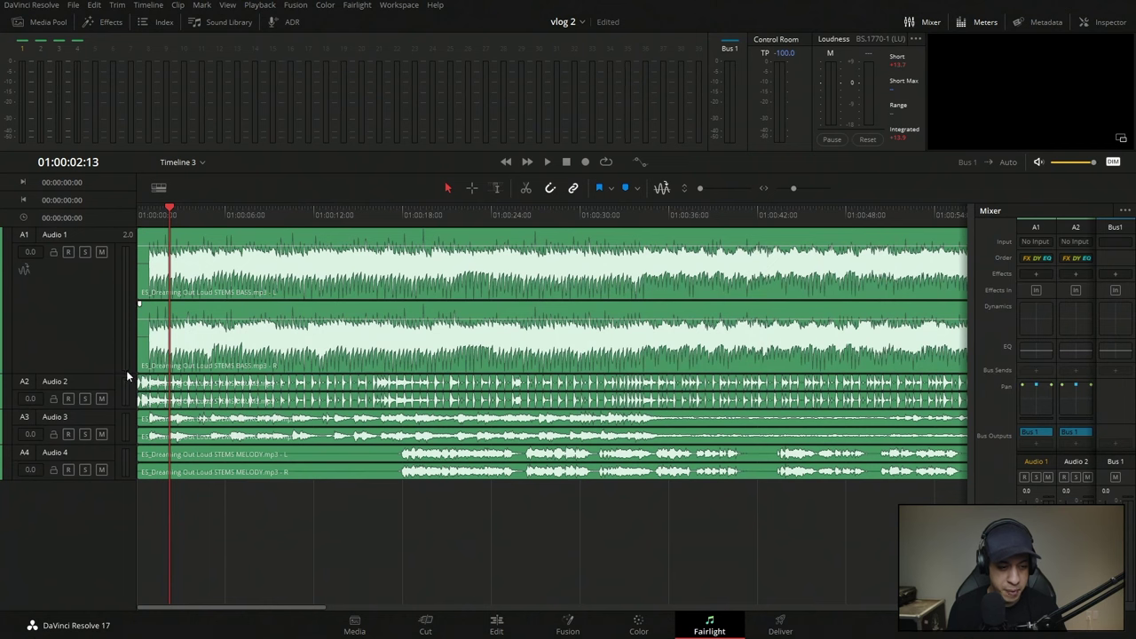
click(86, 253)
key(space)
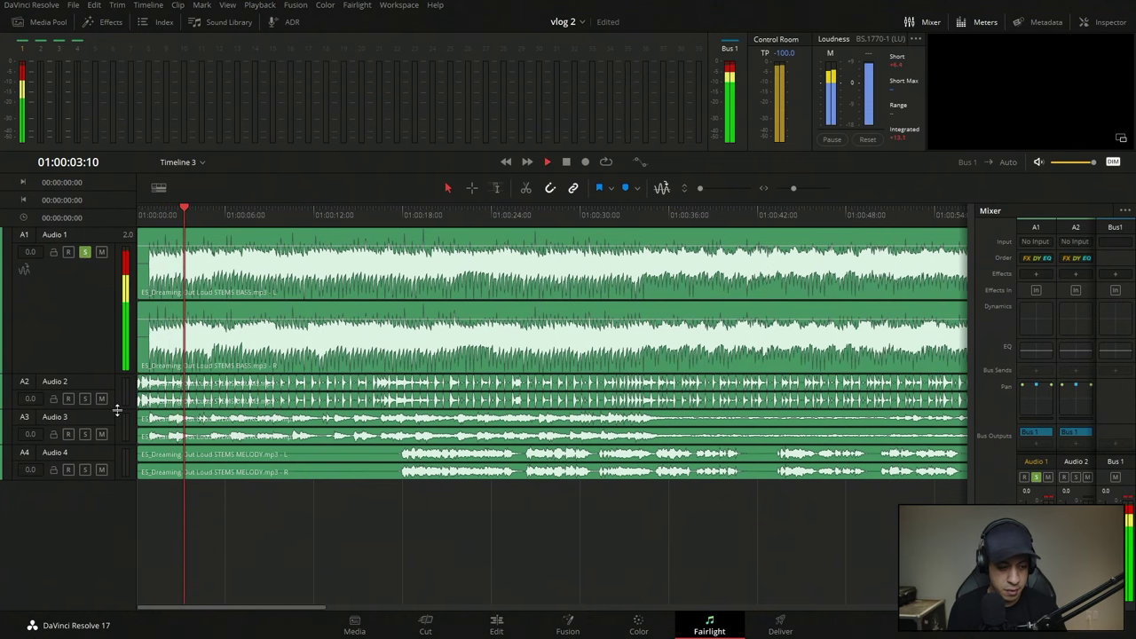
Make the DRUMS track taller, solo it instead of BASS, and listen to it alone.
drag(116, 409, 111, 521)
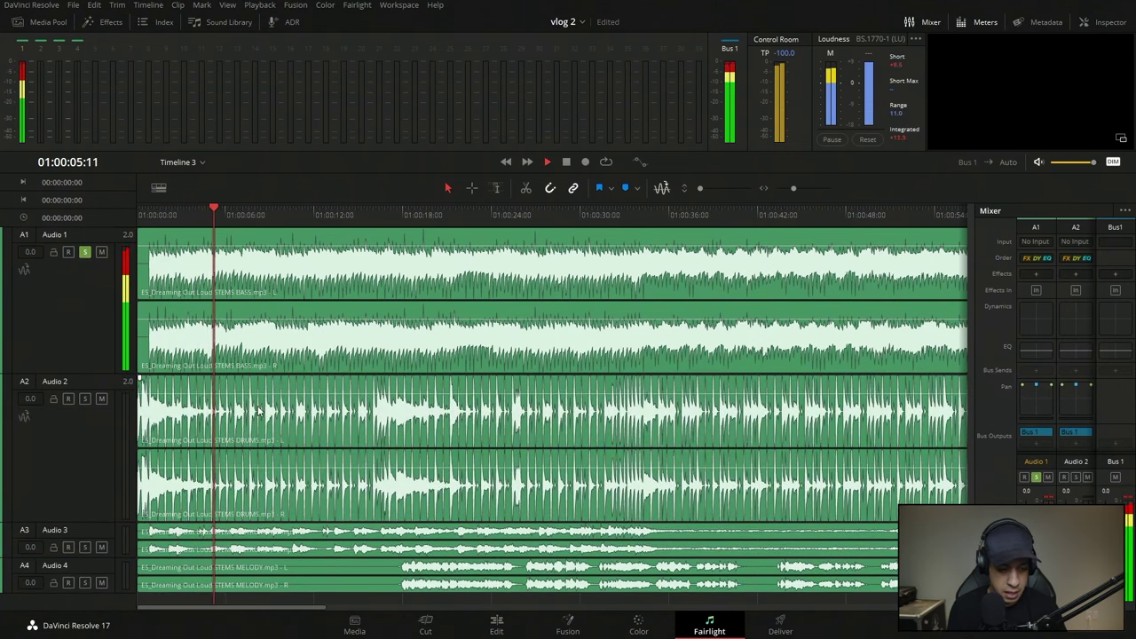
click(85, 399)
click(85, 253)
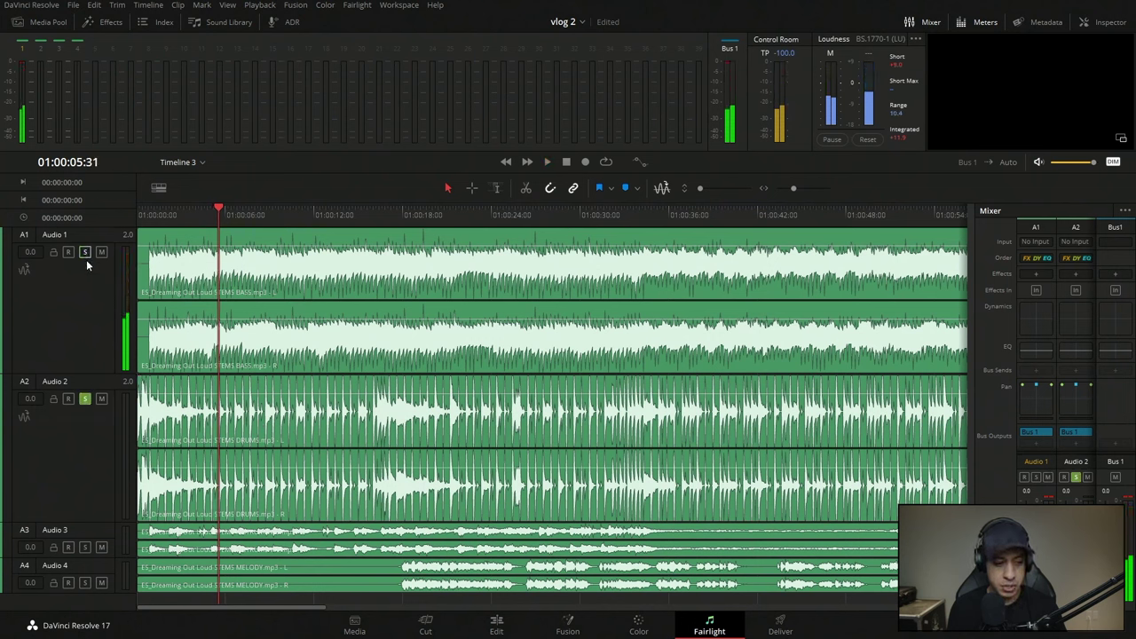
key(space)
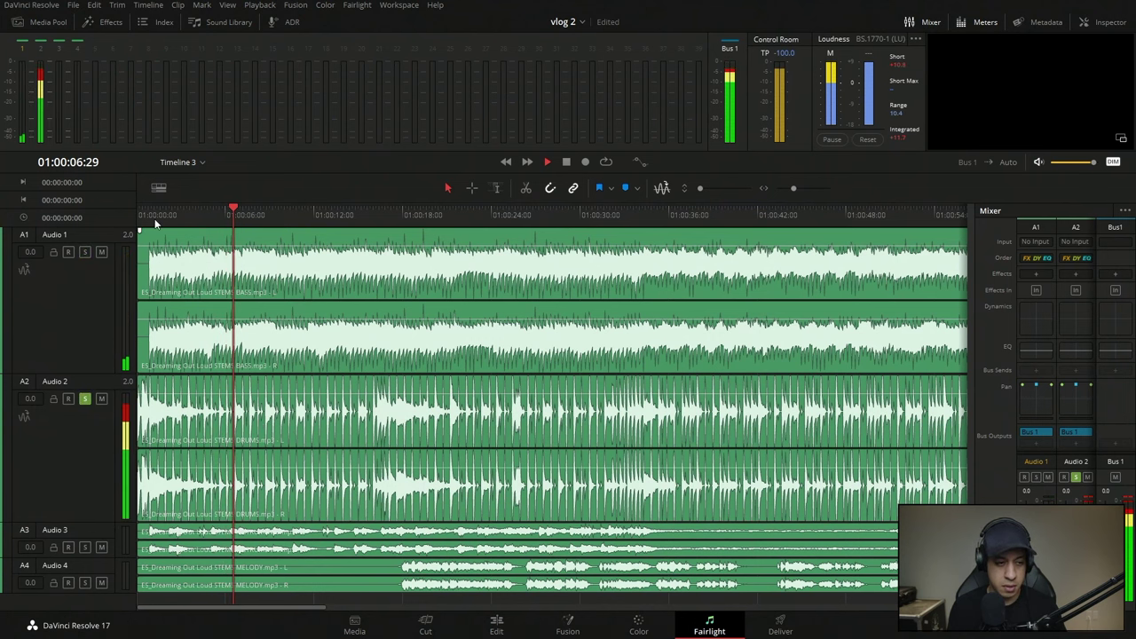
key(space)
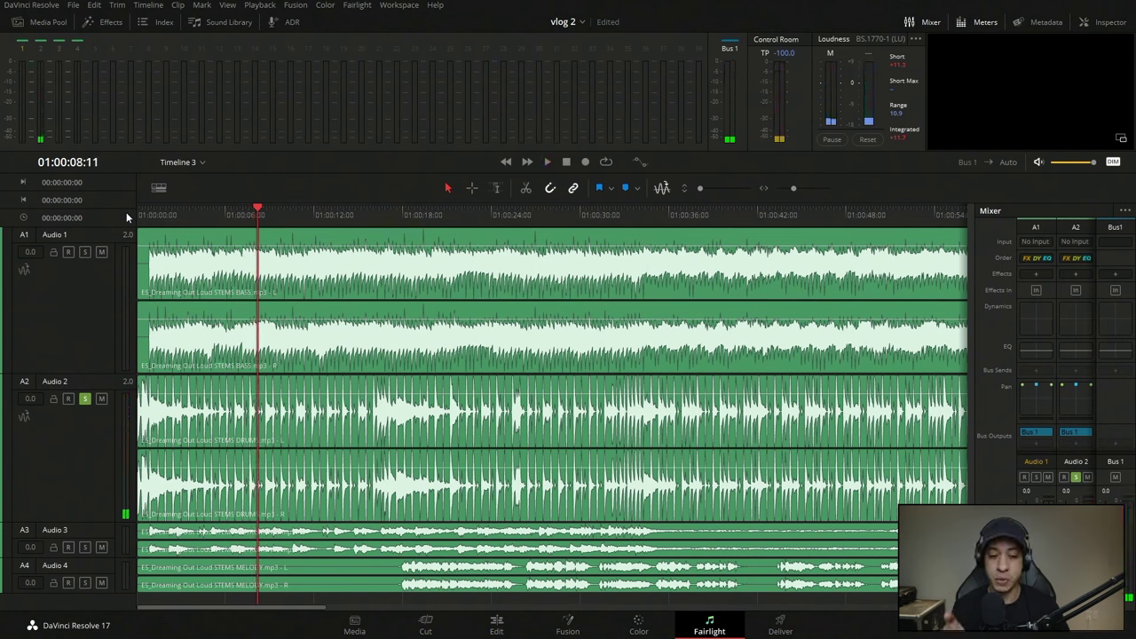
key(space)
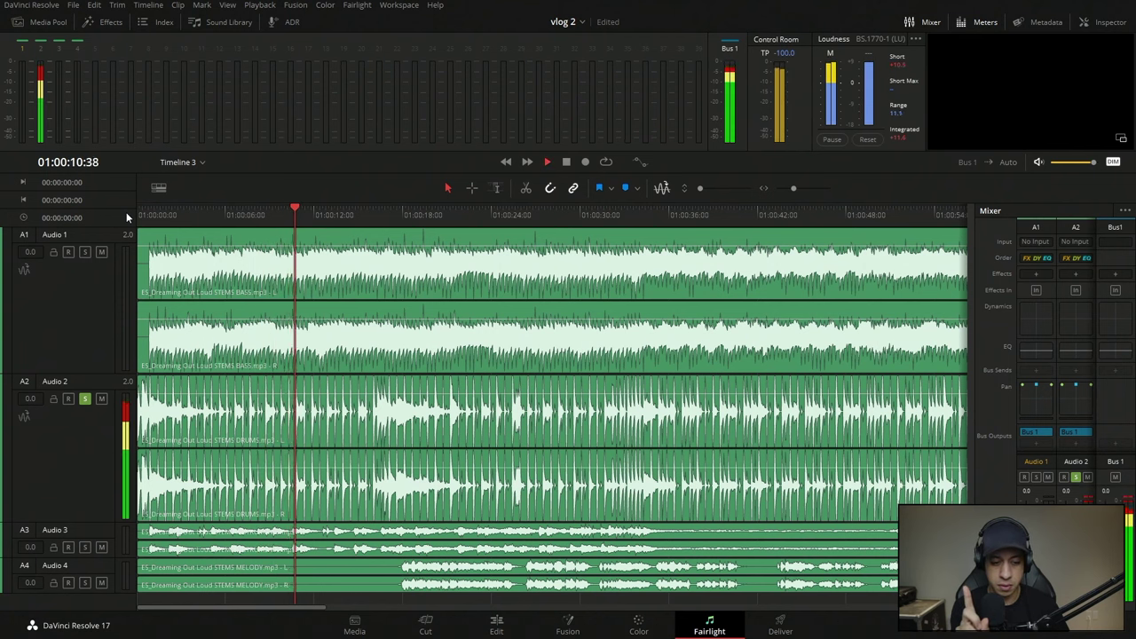
key(space)
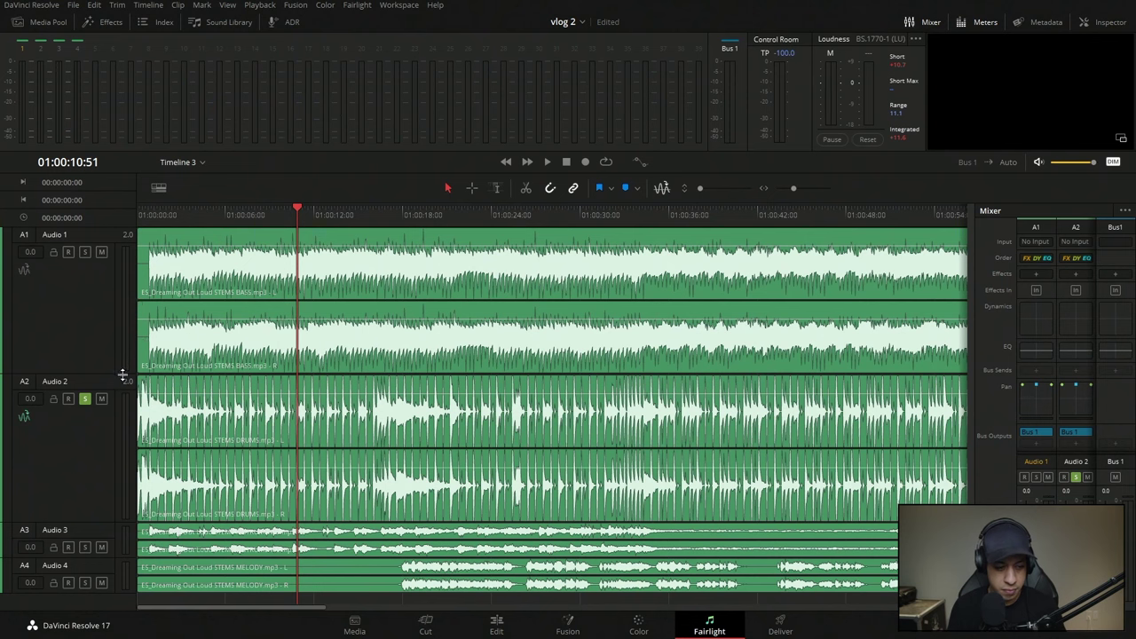
Shrink the BASS track, give DRUMS most of the height with a smaller waveform, and play.
drag(124, 374, 138, 313)
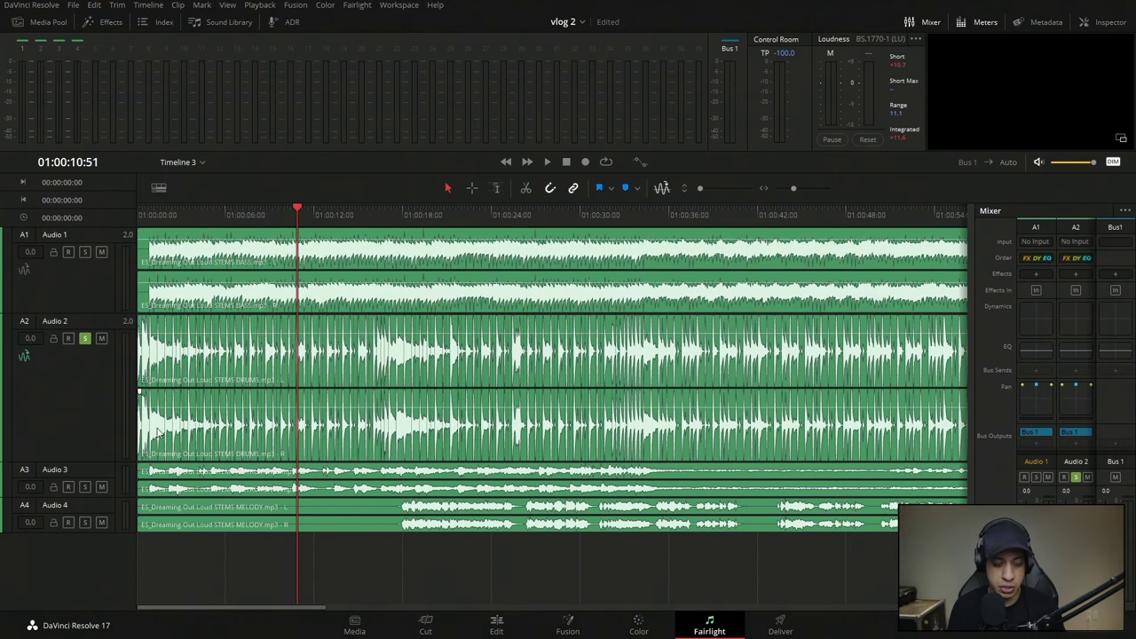
drag(123, 463, 122, 498)
scroll(266, 355, down, 2)
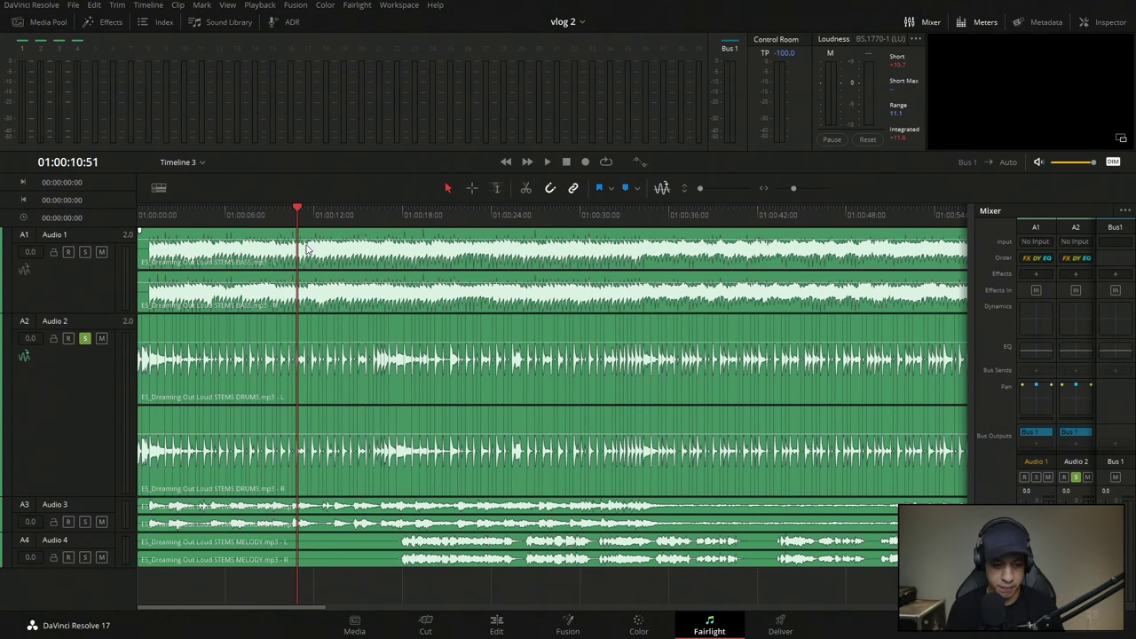
key(space)
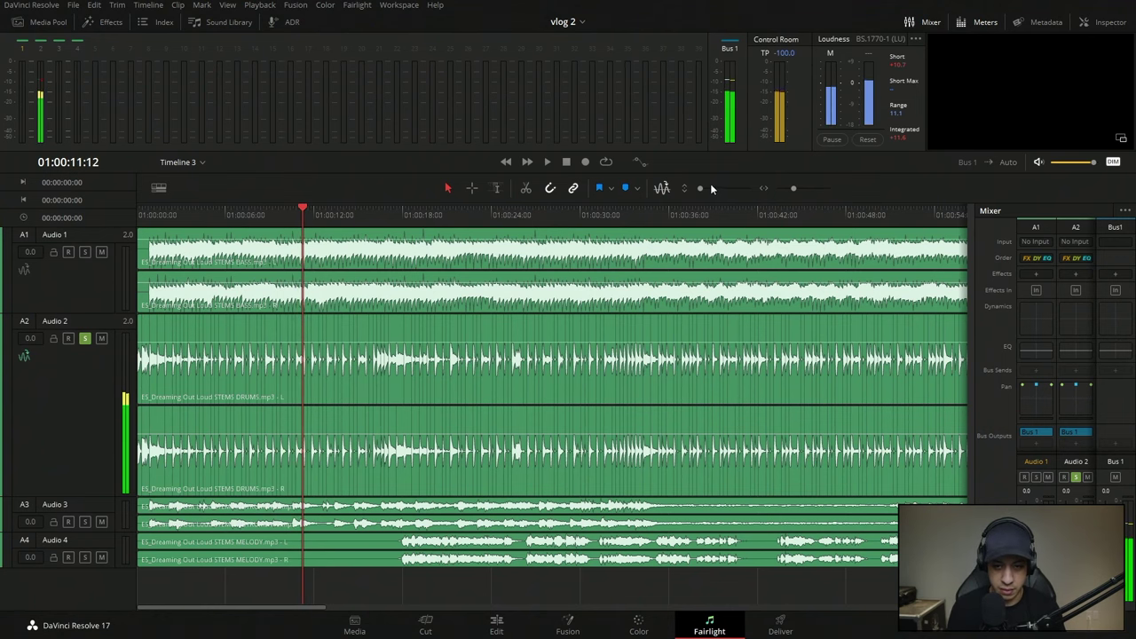
Zoom in, step the playhead onto the first drum transient near 01:00:11, and mark it.
drag(792, 188, 797, 190)
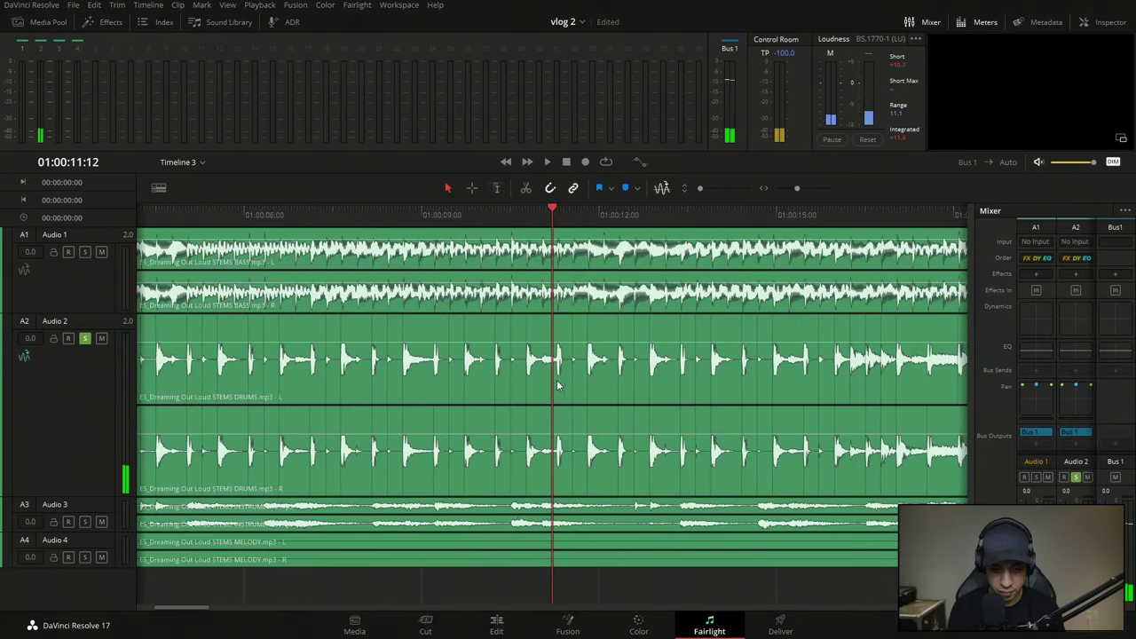
key(space)
click(564, 229)
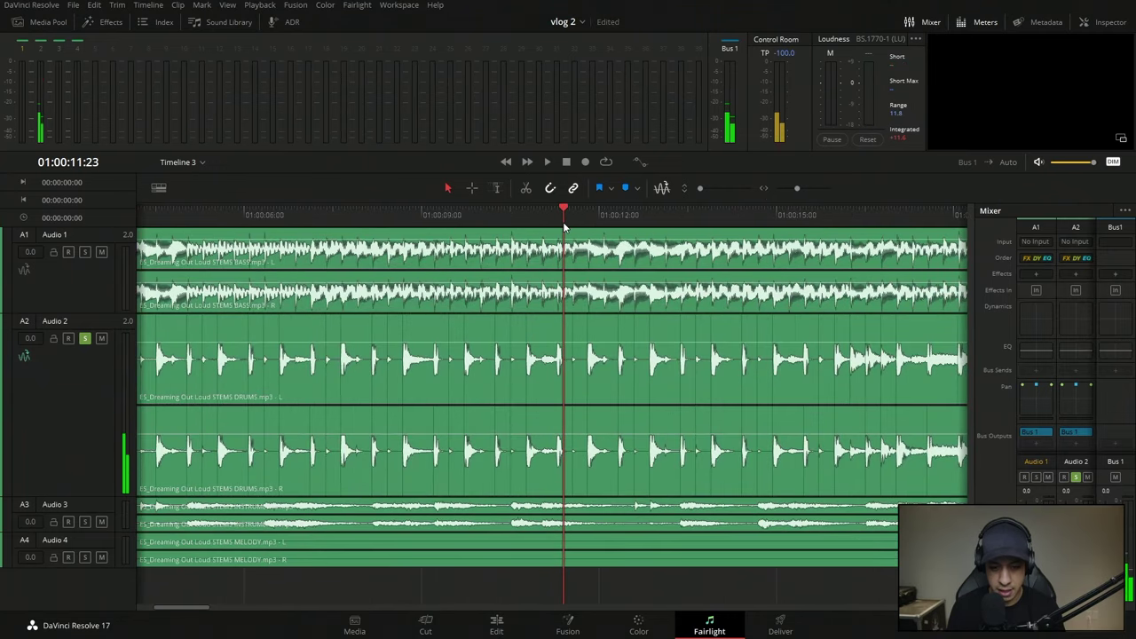
key(space)
click(575, 234)
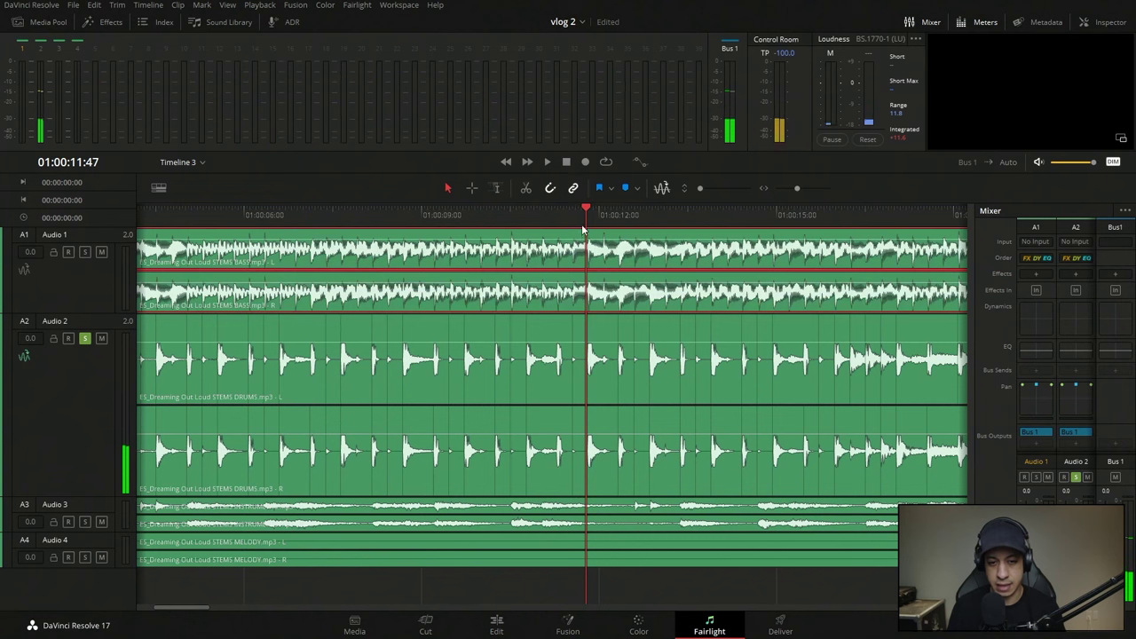
click(582, 235)
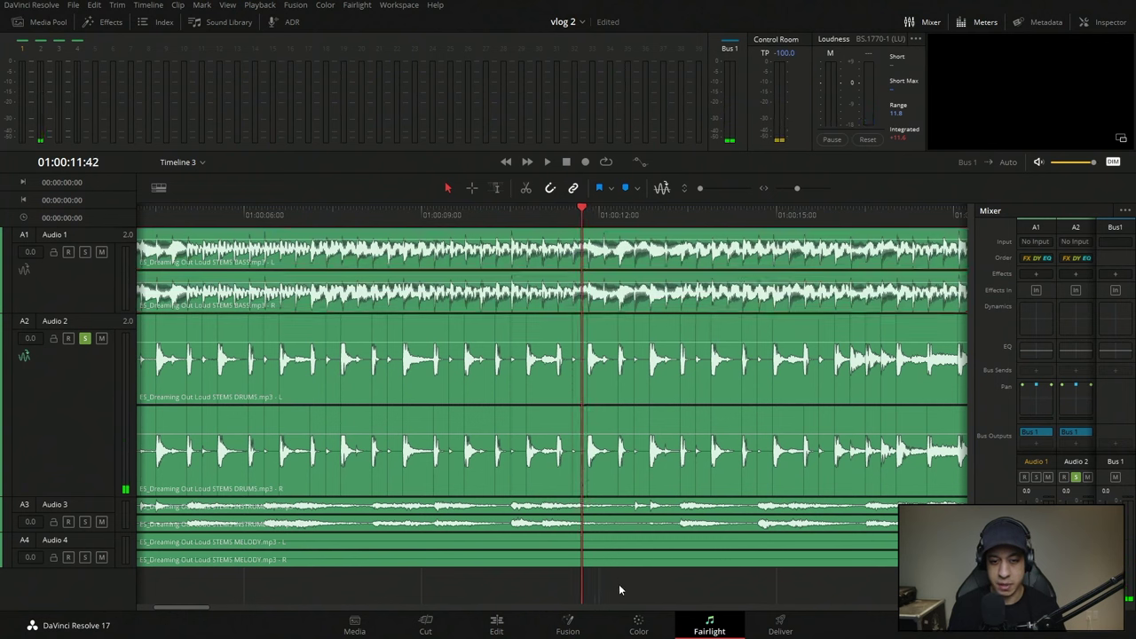
key(Right)
key(Right)
key(Right)
key(Right)
key(Right)
key(Right)
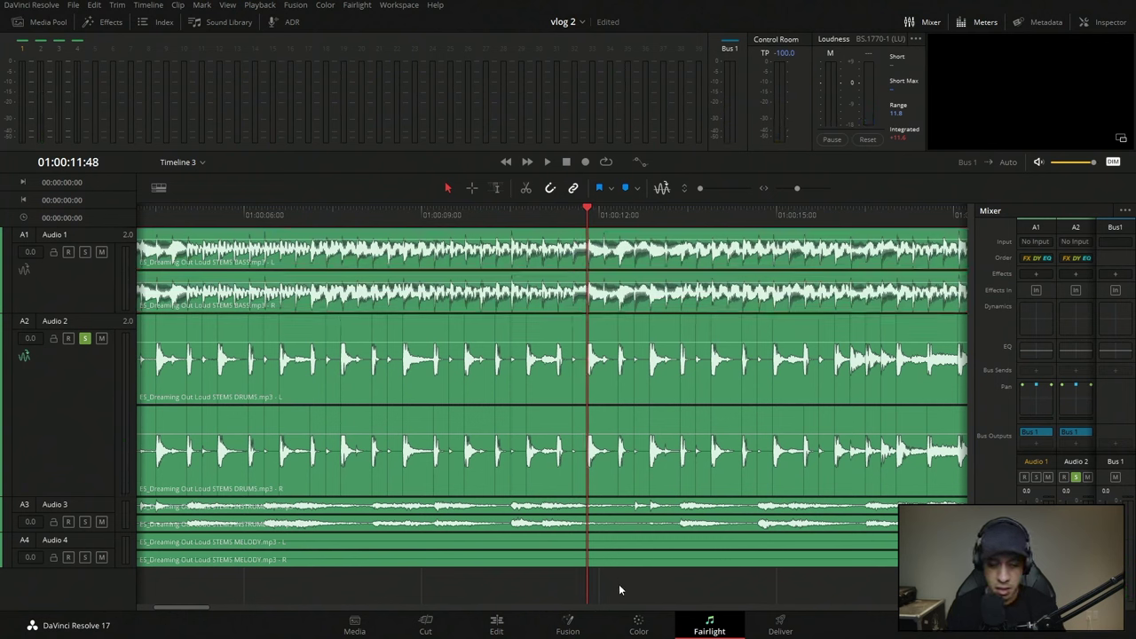
key(m)
Drop markers on each following drum hit through about 01:00:15.
click(619, 584)
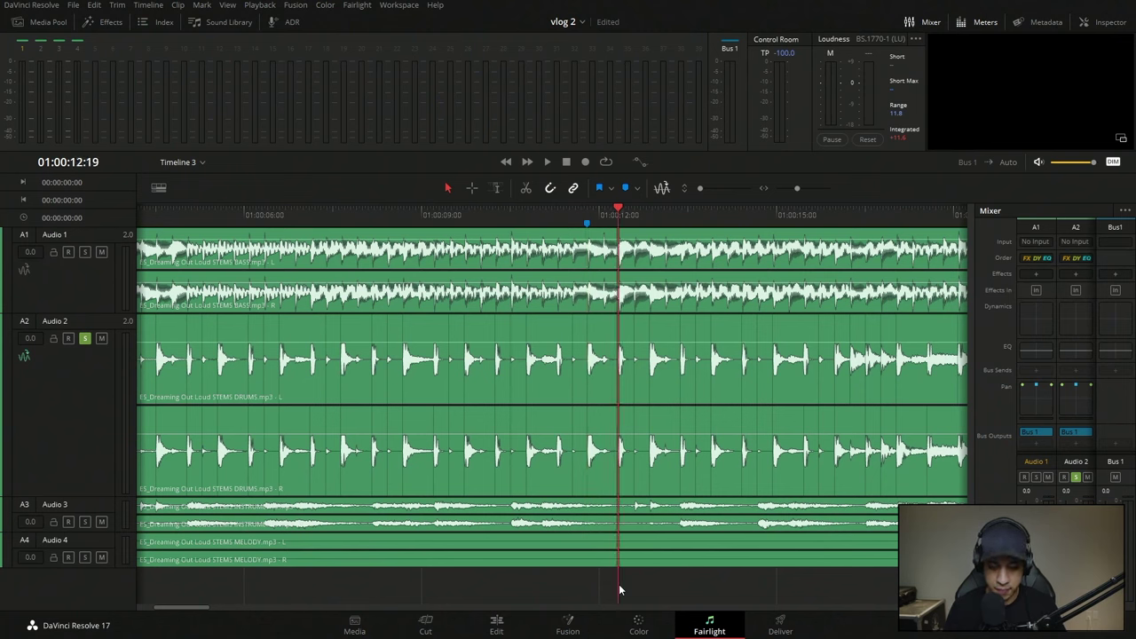
key(m)
key(space)
key(space)
key(space)
key(space)
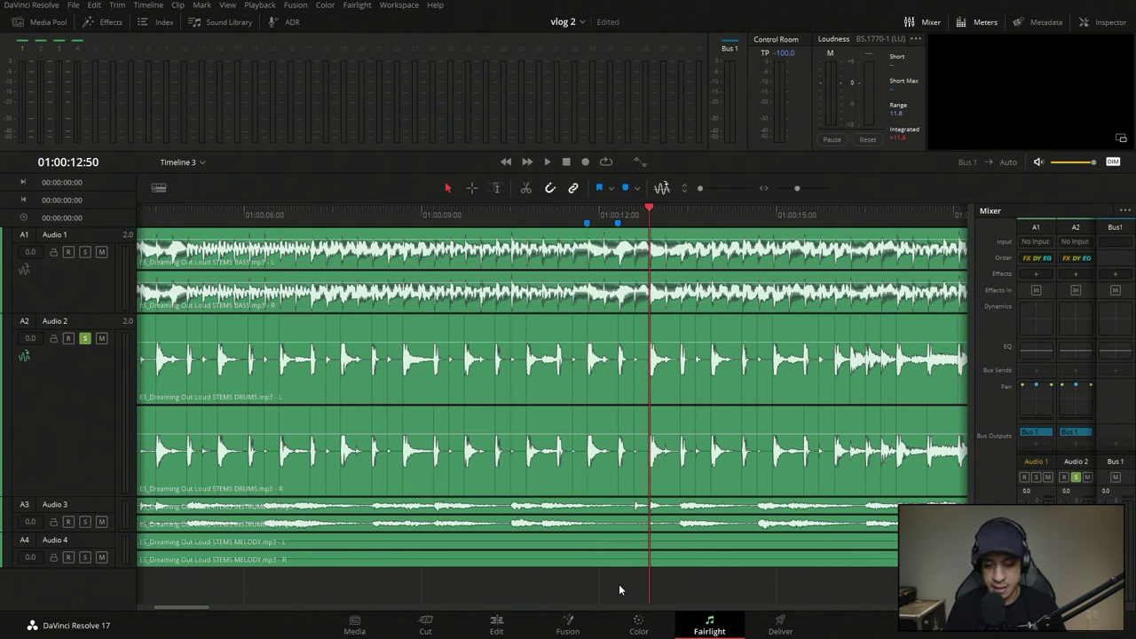
key(m)
key(space)
key(space)
key(m)
key(space)
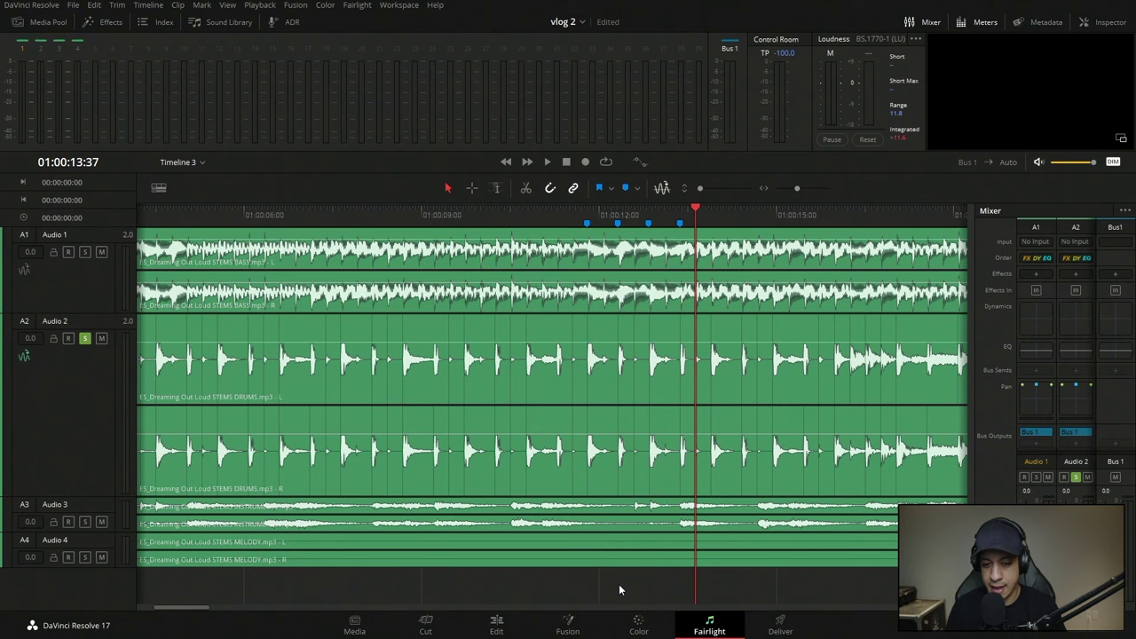
key(space)
key(m)
key(space)
key(m)
key(space)
key(space)
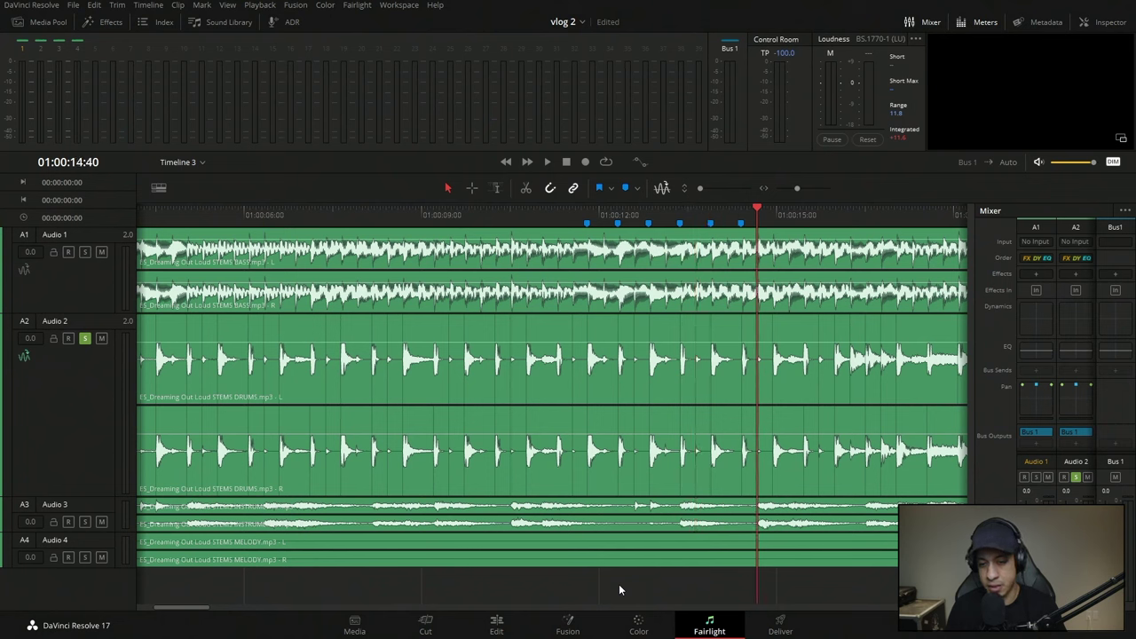
Jump back before the markers and replay the passage to check them.
key(space)
key(space)
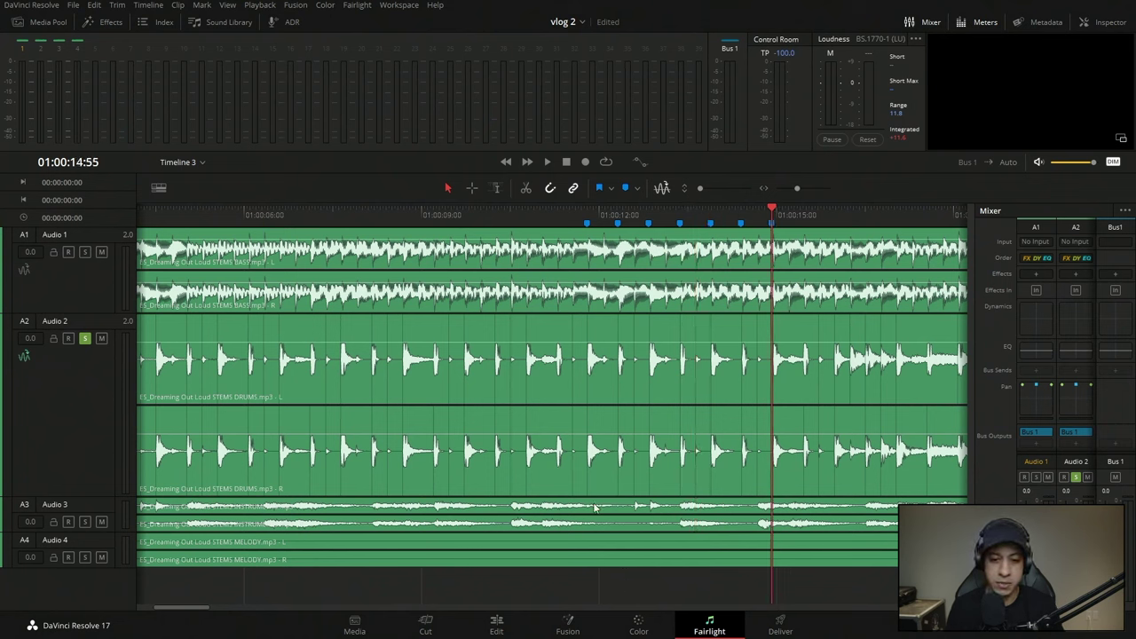
click(567, 213)
key(space)
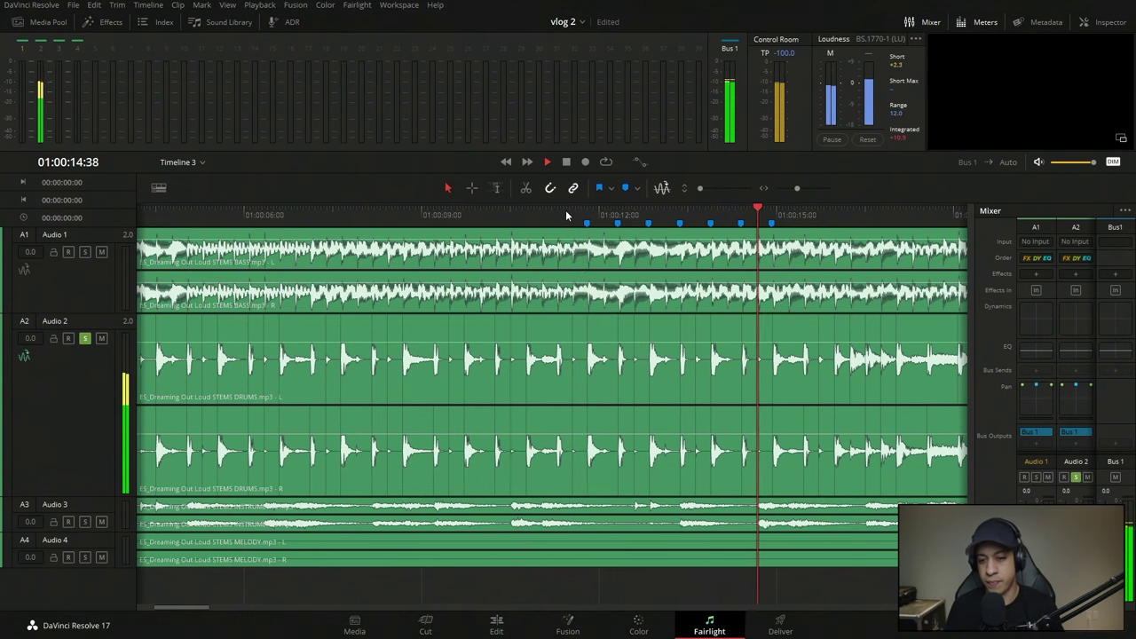
key(space)
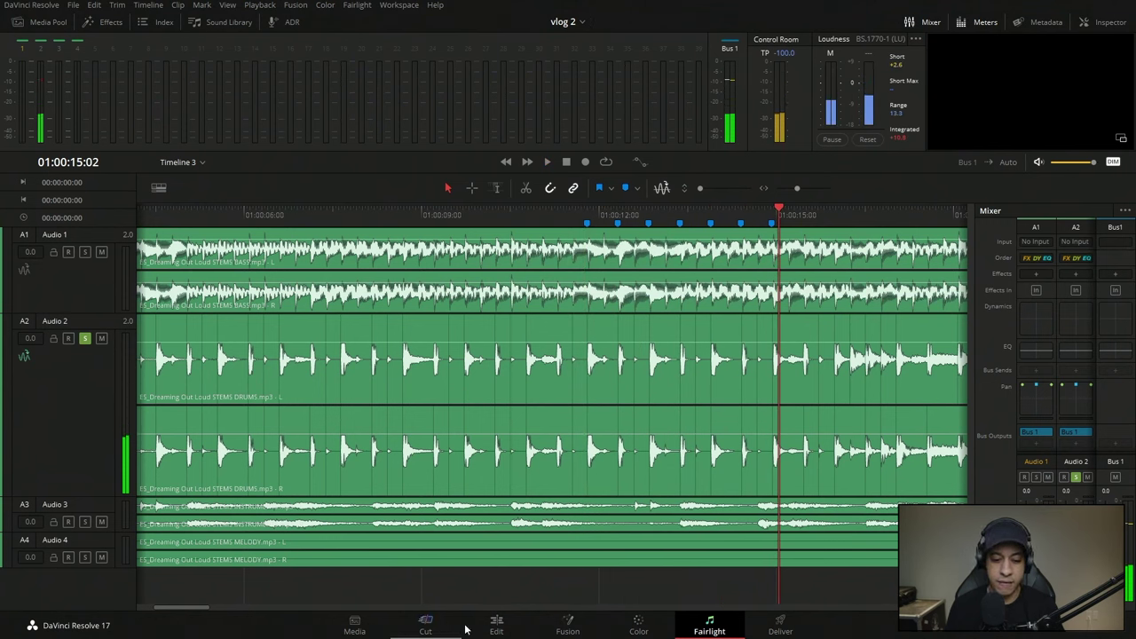
On the Edit page, add a Solid Color generator clip to Video 1.
click(496, 625)
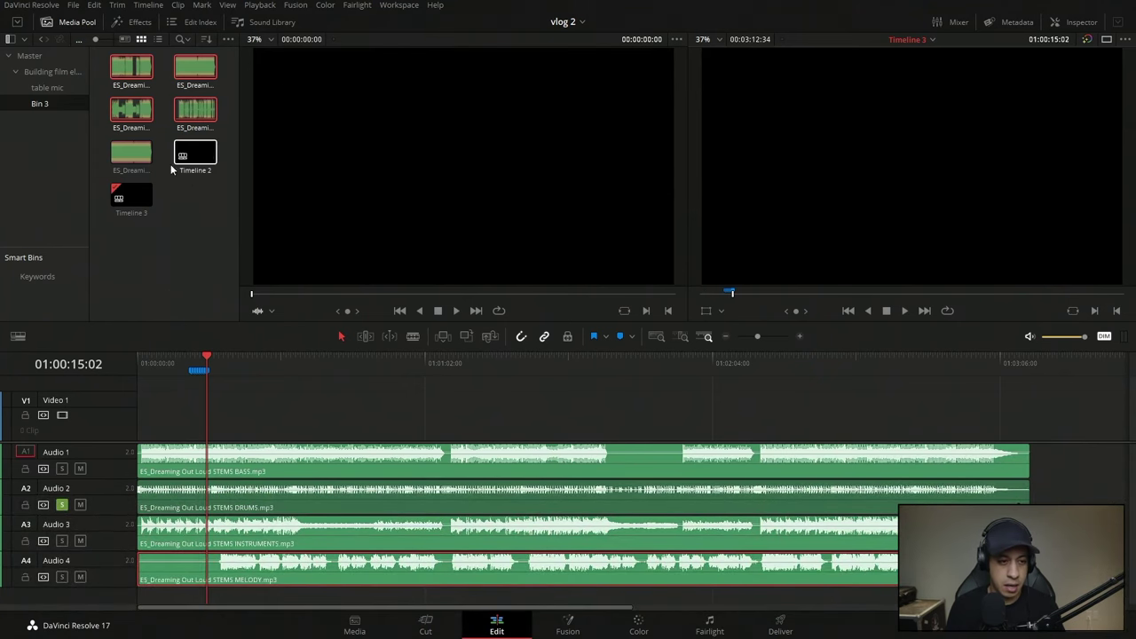
click(133, 21)
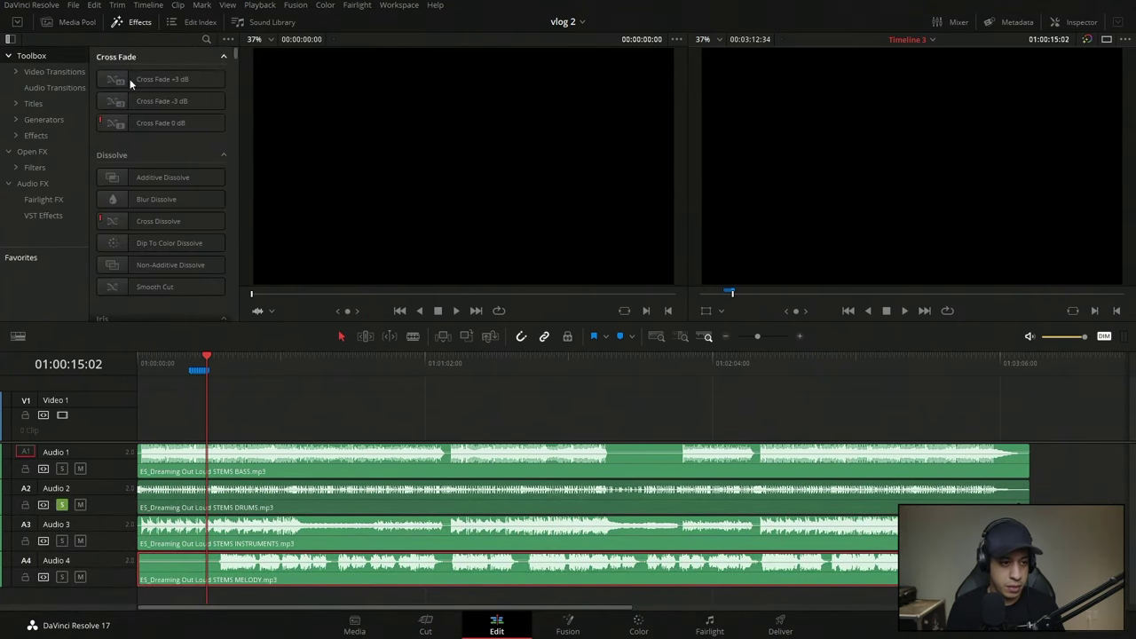
click(44, 119)
drag(160, 276, 195, 410)
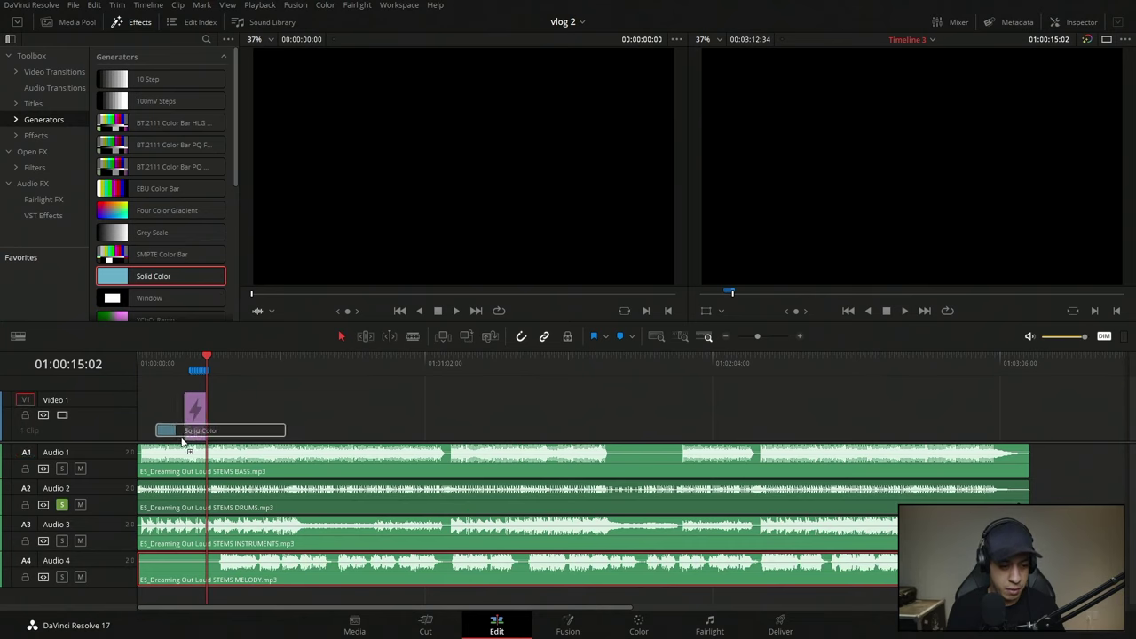
Align the Solid Color clip's start with the first marker and open its Inspector colour picker.
mouse_move(757, 338)
mouse_down()
mouse_move(783, 342)
mouse_move(770, 344)
mouse_up()
drag(423, 433, 495, 432)
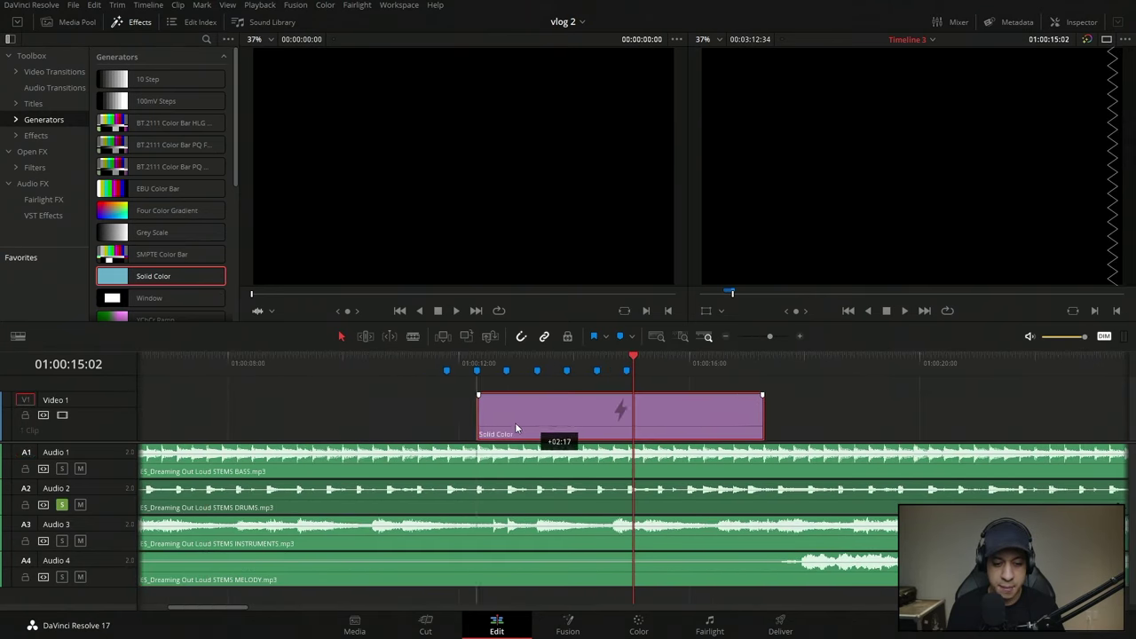
drag(515, 429, 489, 431)
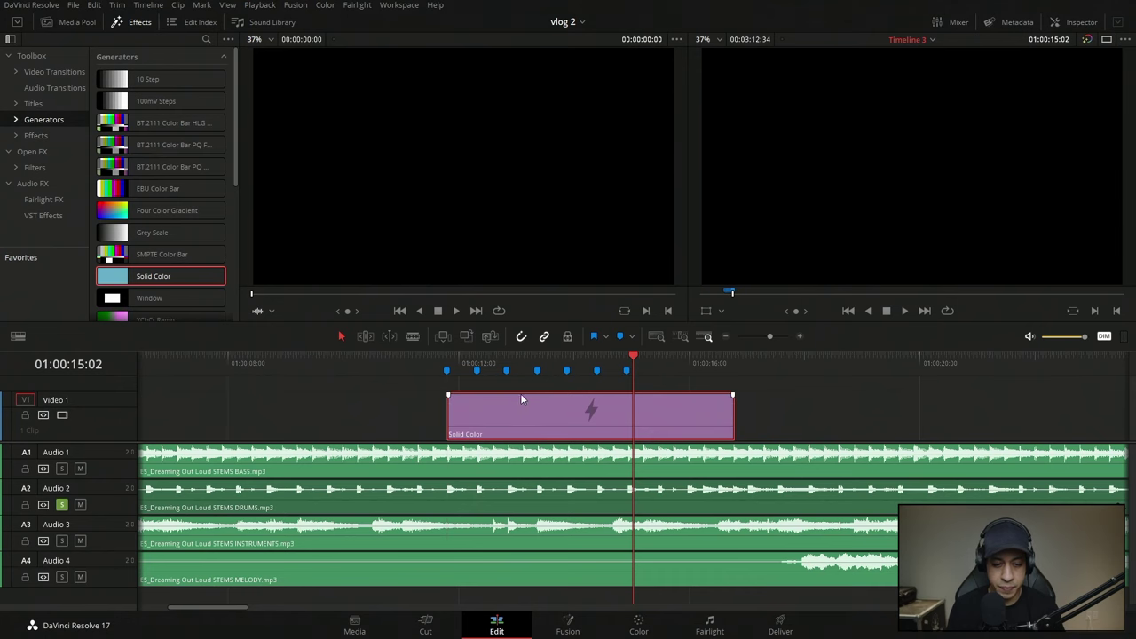
click(1082, 23)
click(981, 131)
Colour the first Solid Color clip yellow-green.
click(655, 228)
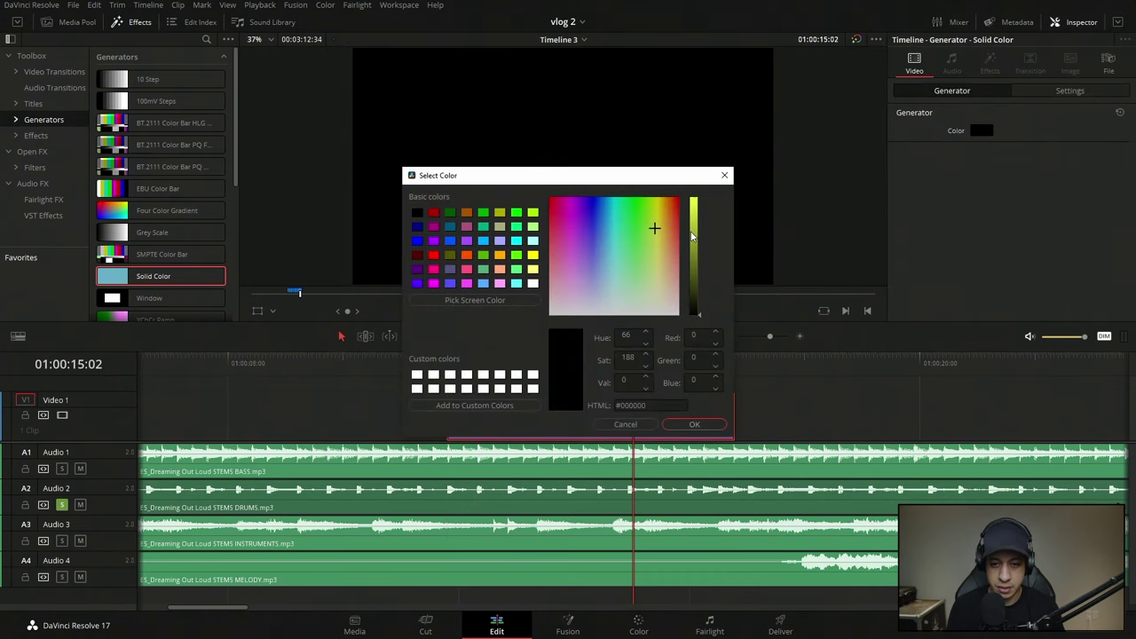
click(693, 235)
click(695, 425)
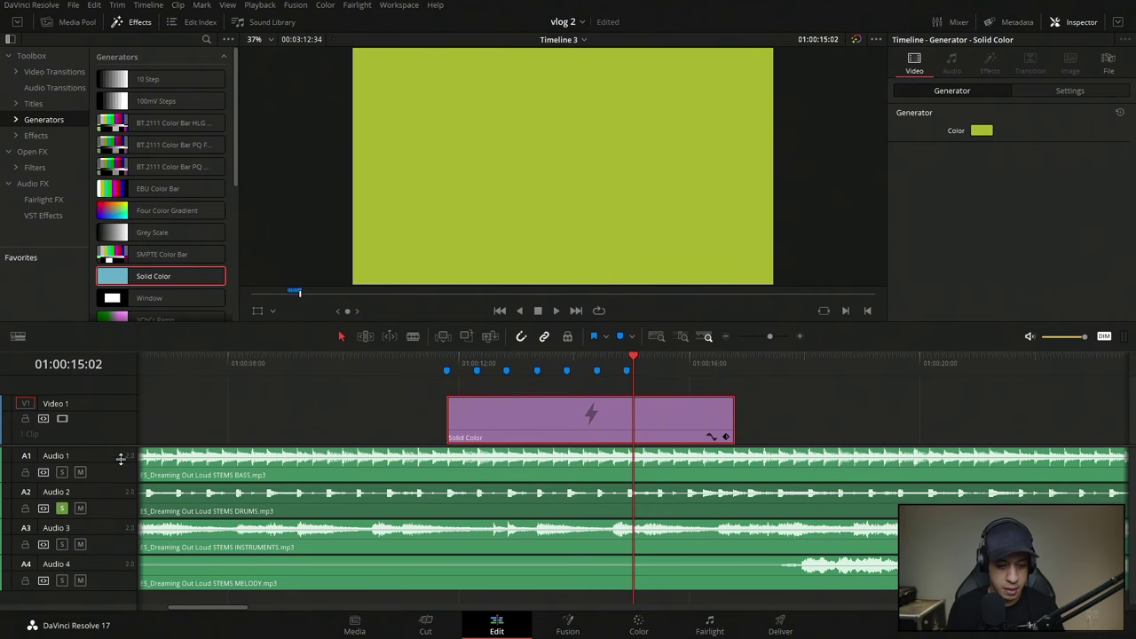
Add a second Solid Color clip on Video 2 and colour it purple.
drag(123, 440, 165, 550)
drag(460, 375, 487, 491)
click(981, 130)
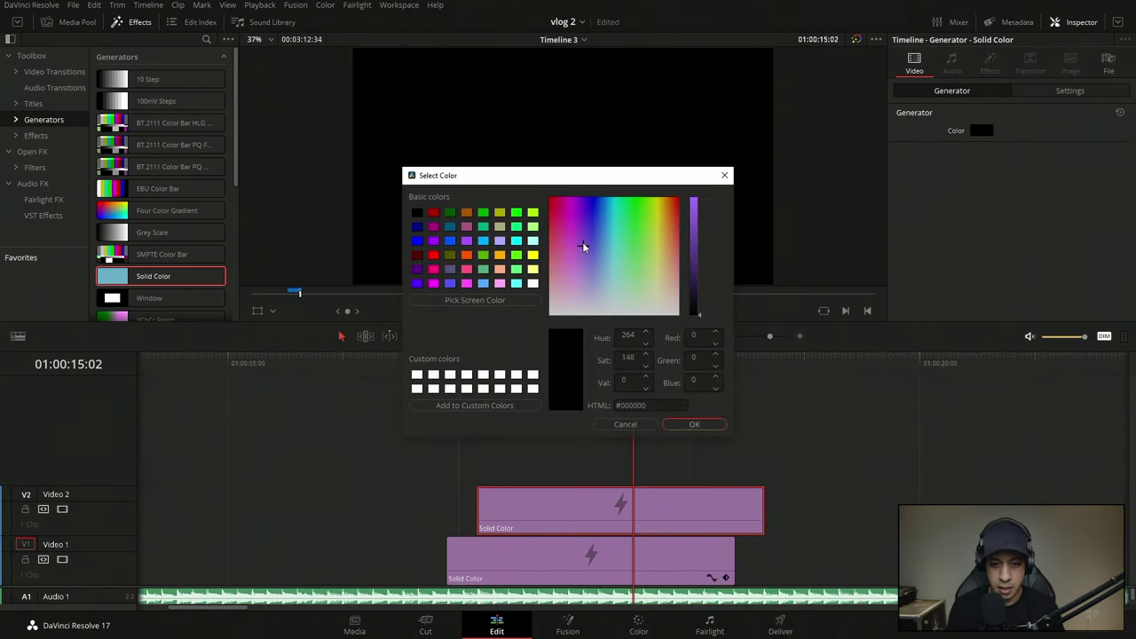
click(694, 232)
click(694, 424)
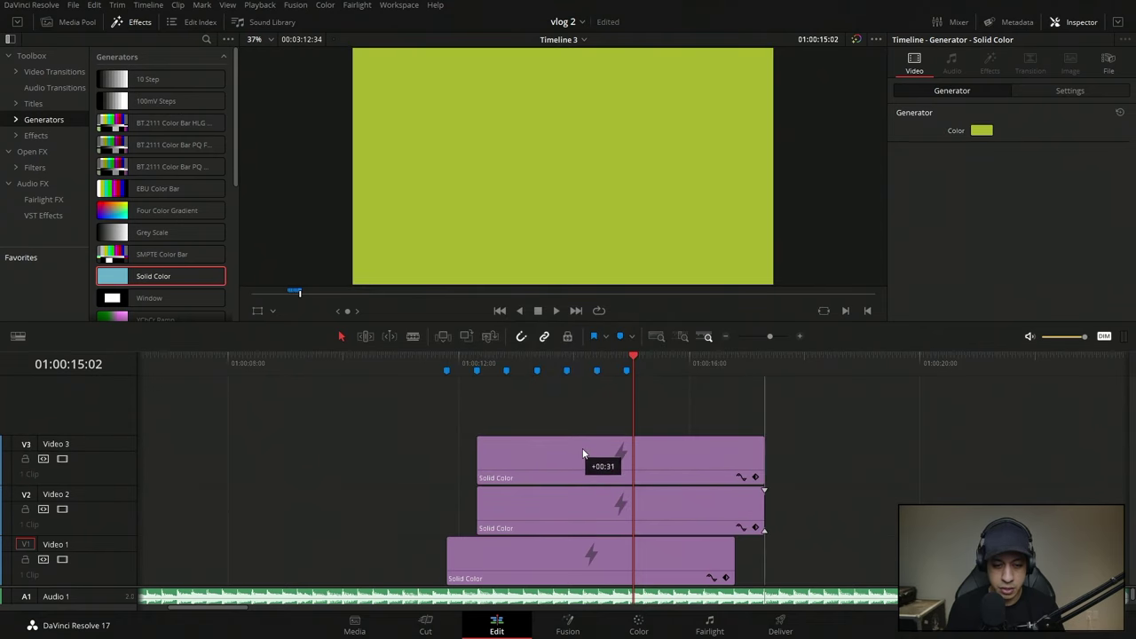
Alt-drag copies of the clips up to Video 3, 4 and 5 at successive markers, shortening track height.
drag(583, 454, 601, 445)
drag(527, 499, 560, 406)
click(18, 335)
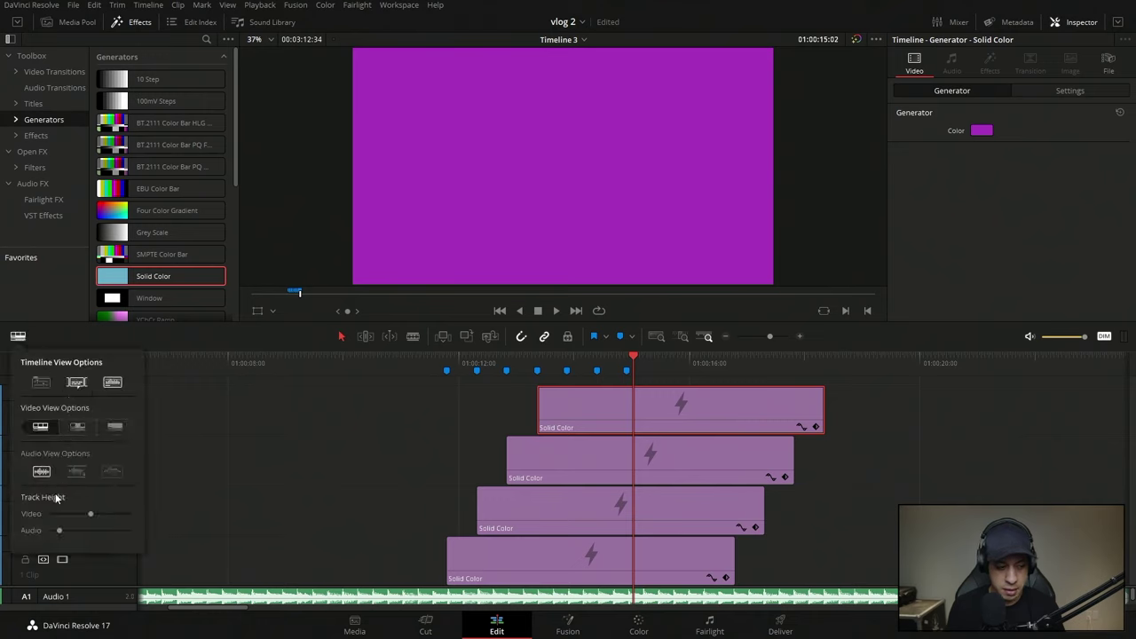
drag(87, 517, 40, 517)
drag(579, 551, 666, 464)
click(399, 364)
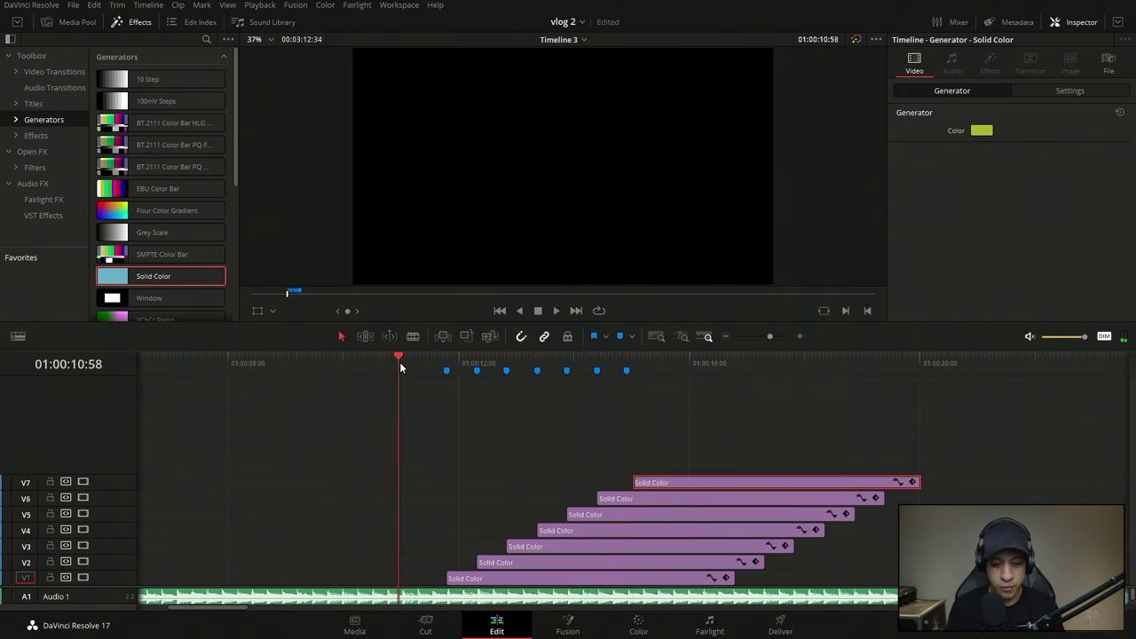
key(space)
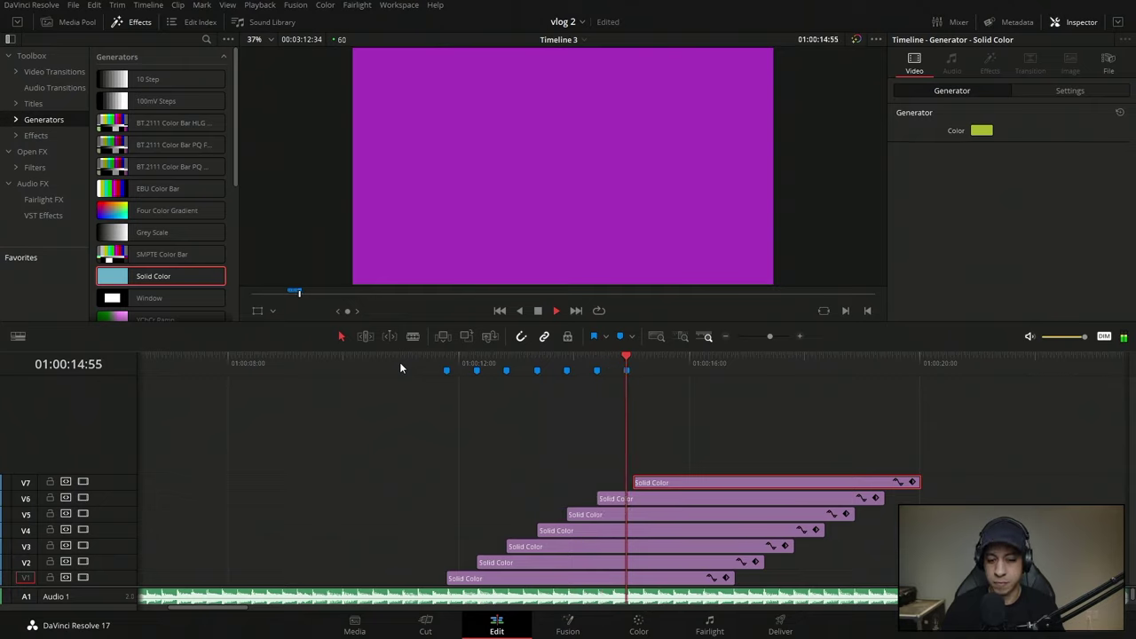
key(space)
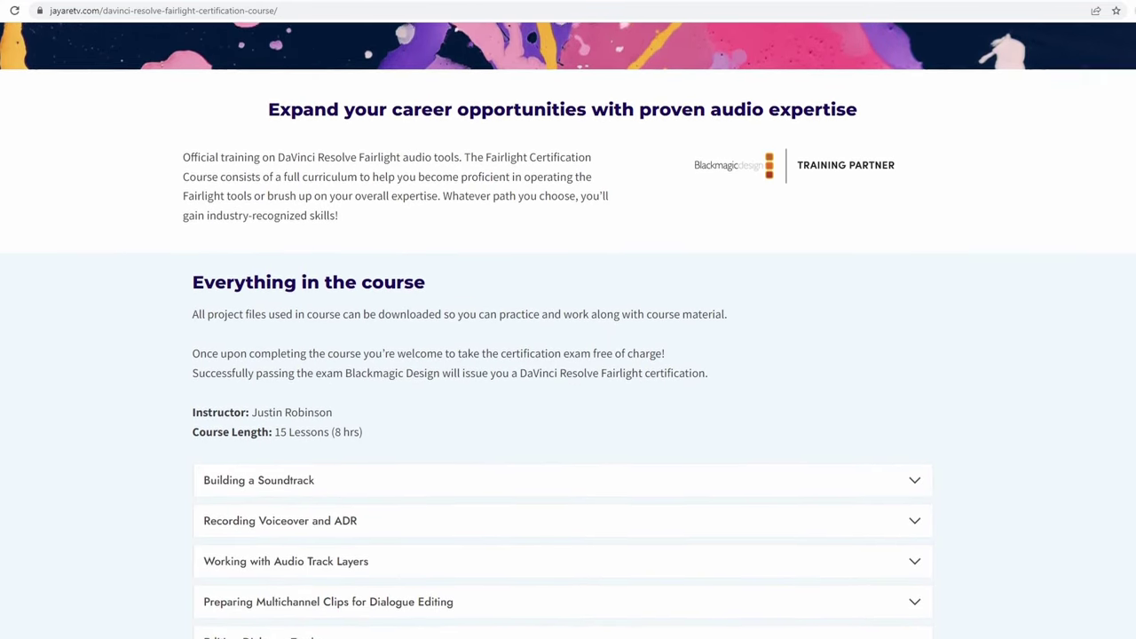
Scroll the jayaretv.com course page from Building a Soundtrack to the end of the lesson list.
scroll(568, 355, down, 2)
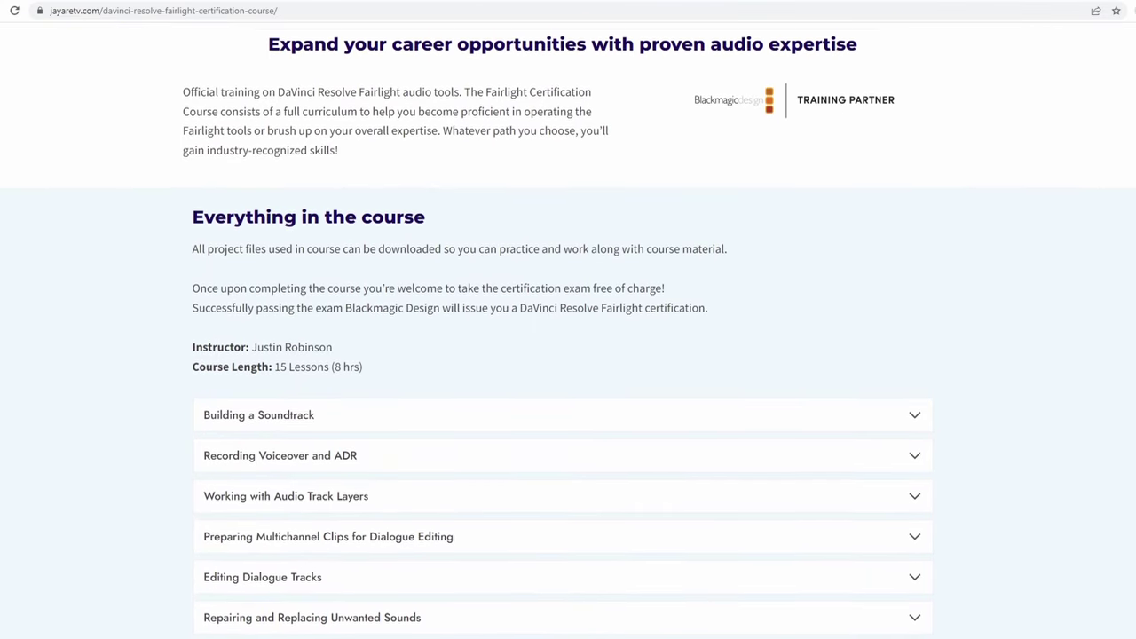
scroll(568, 355, down, 2)
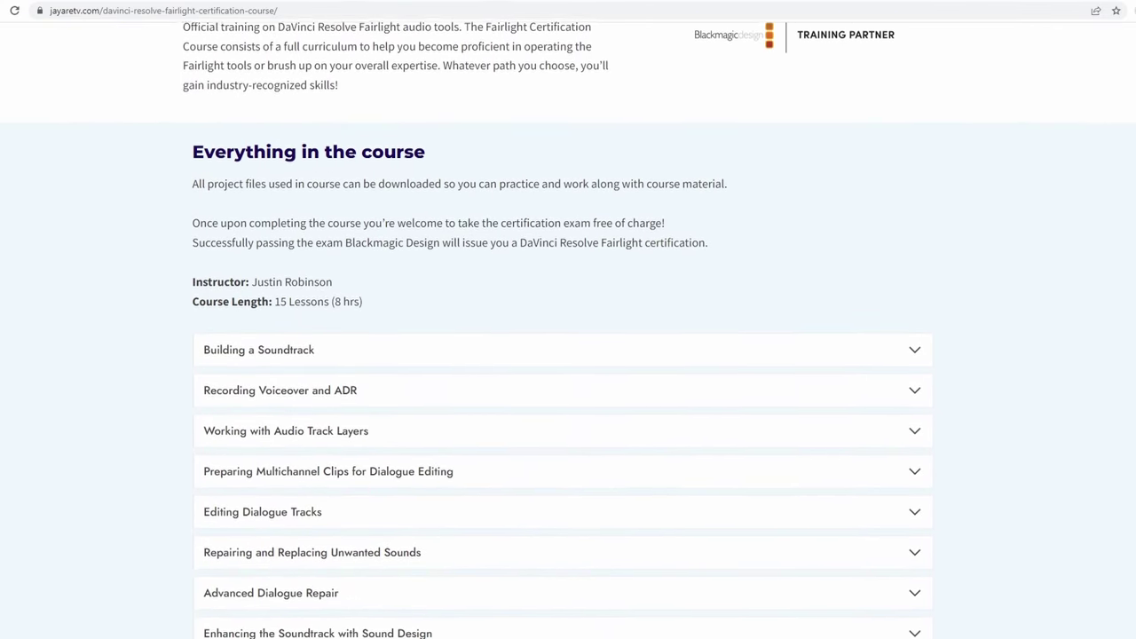
scroll(568, 355, down, 2)
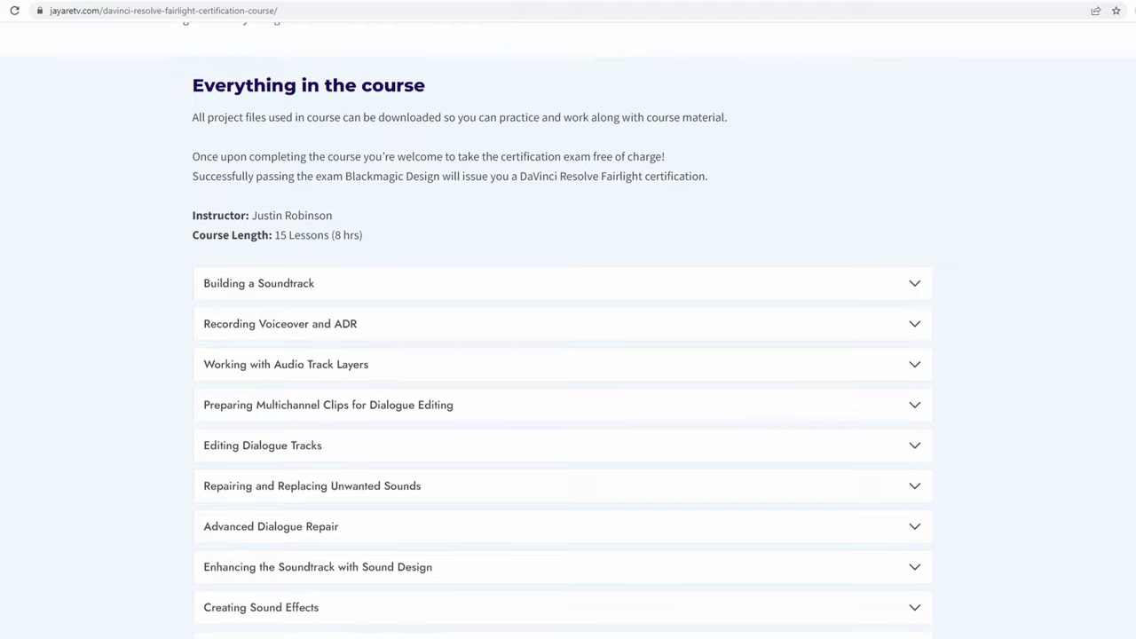
scroll(568, 355, down, 2)
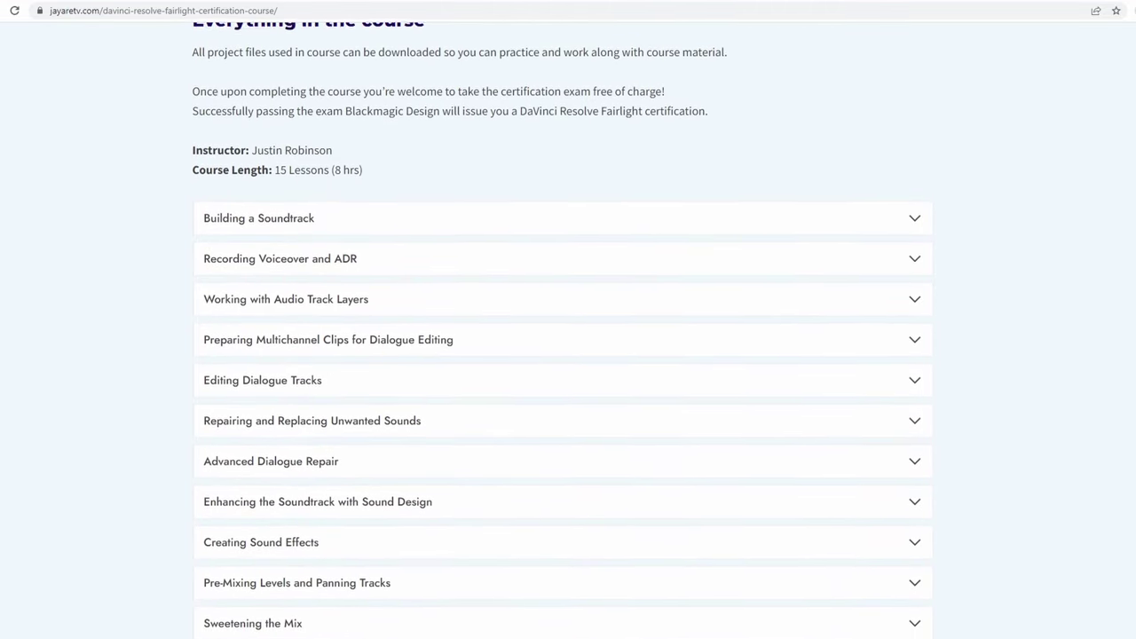
scroll(568, 355, down, 2)
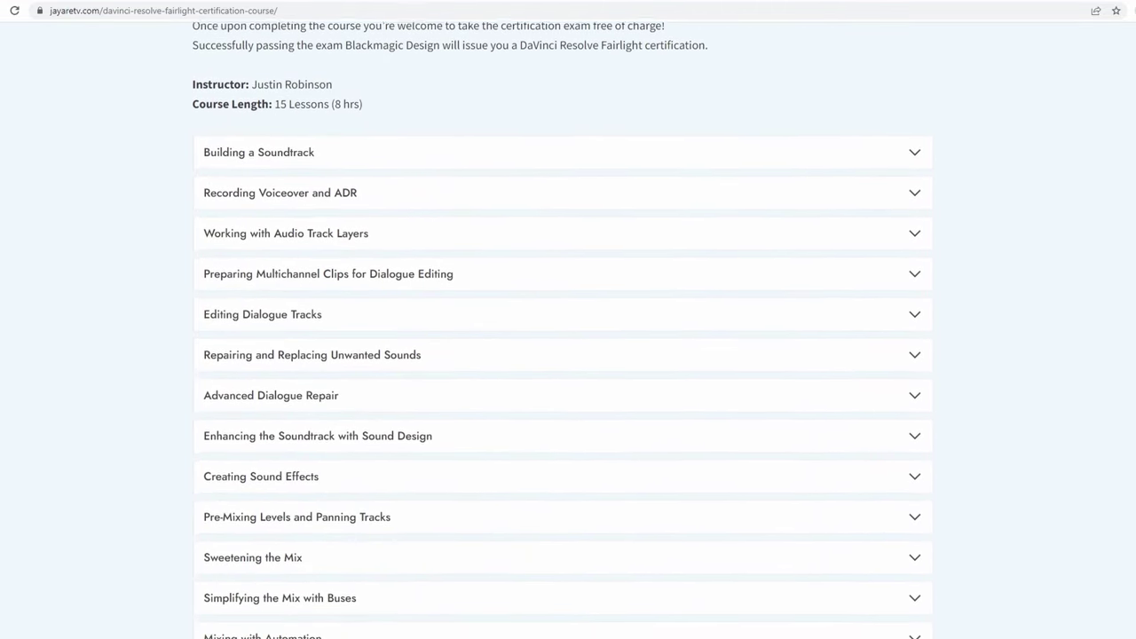
scroll(568, 355, down, 2)
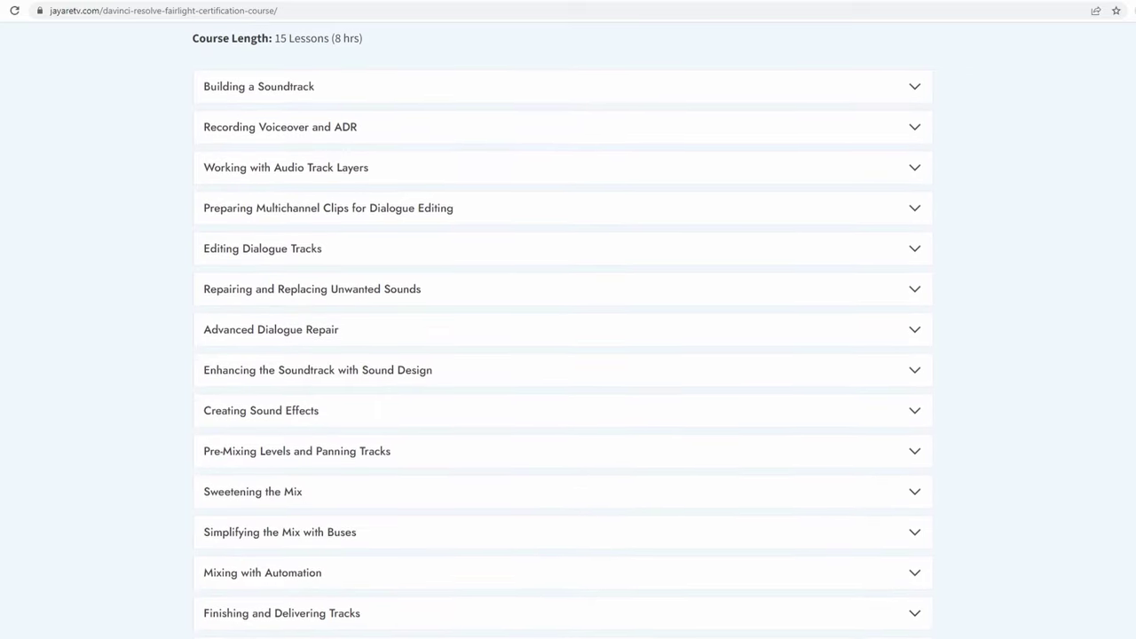
scroll(568, 355, down, 2)
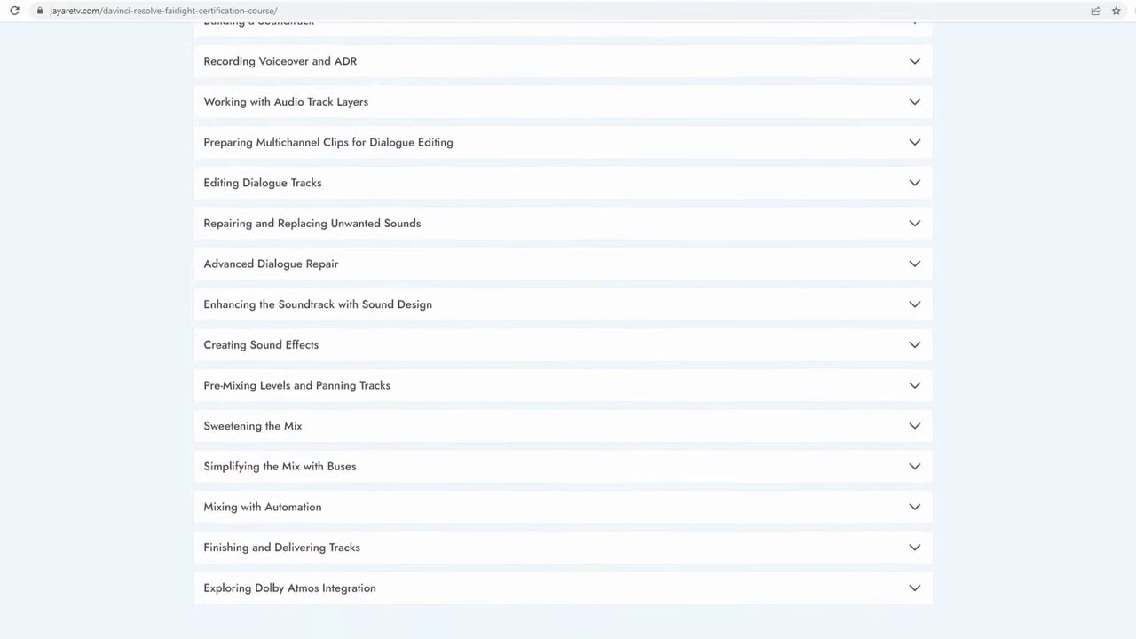